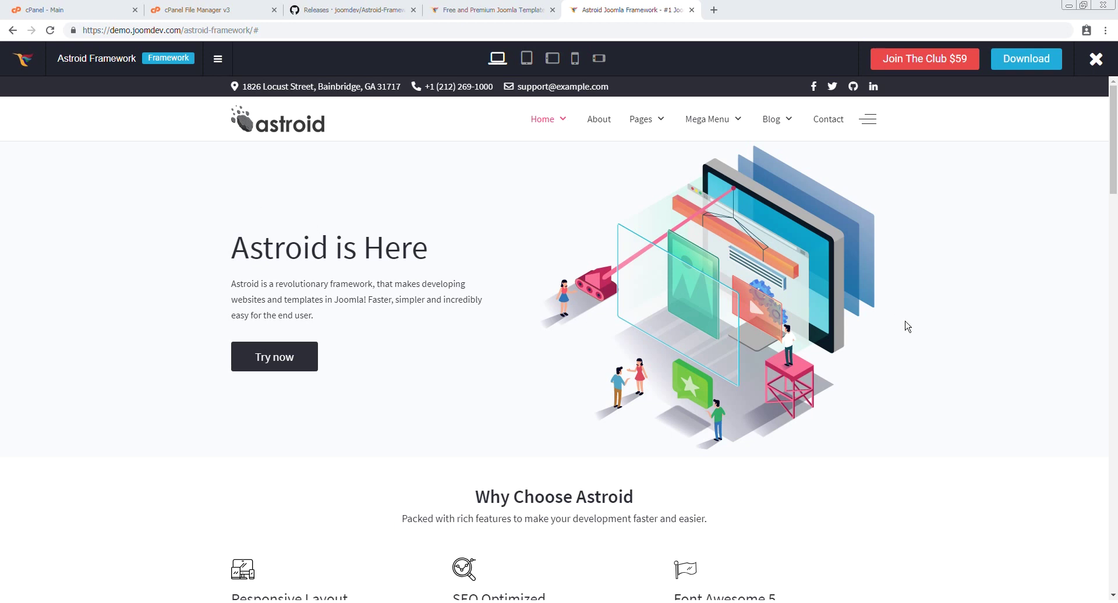
Check the Astroid-Framework v2.0 release assets on GitHub, then go back to the File Manager
scroll(382, 207, "down", 5)
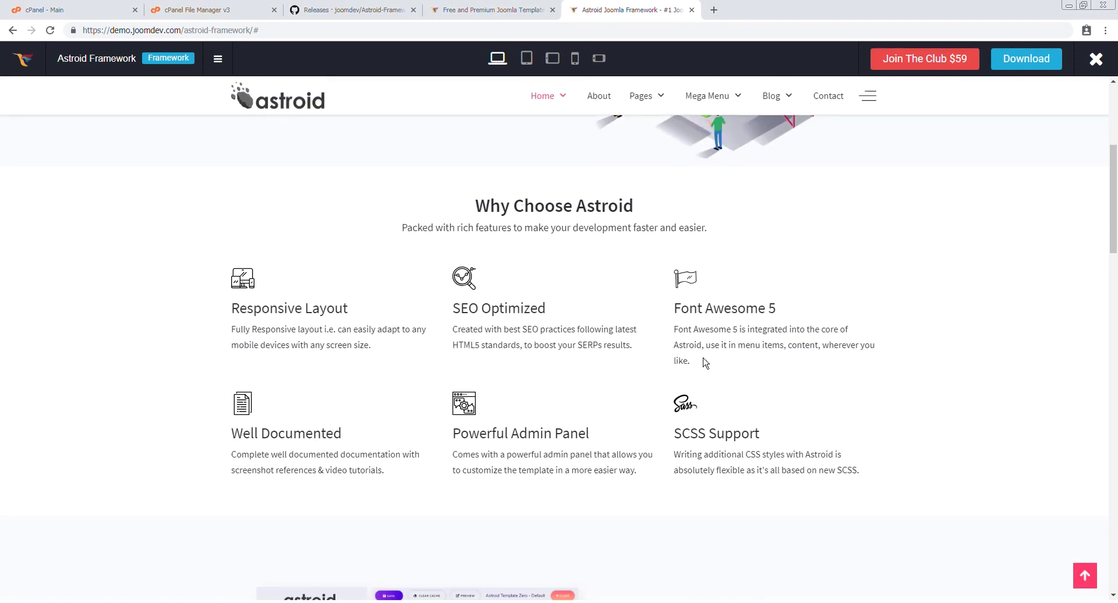
scroll(653, 311, "down", 15)
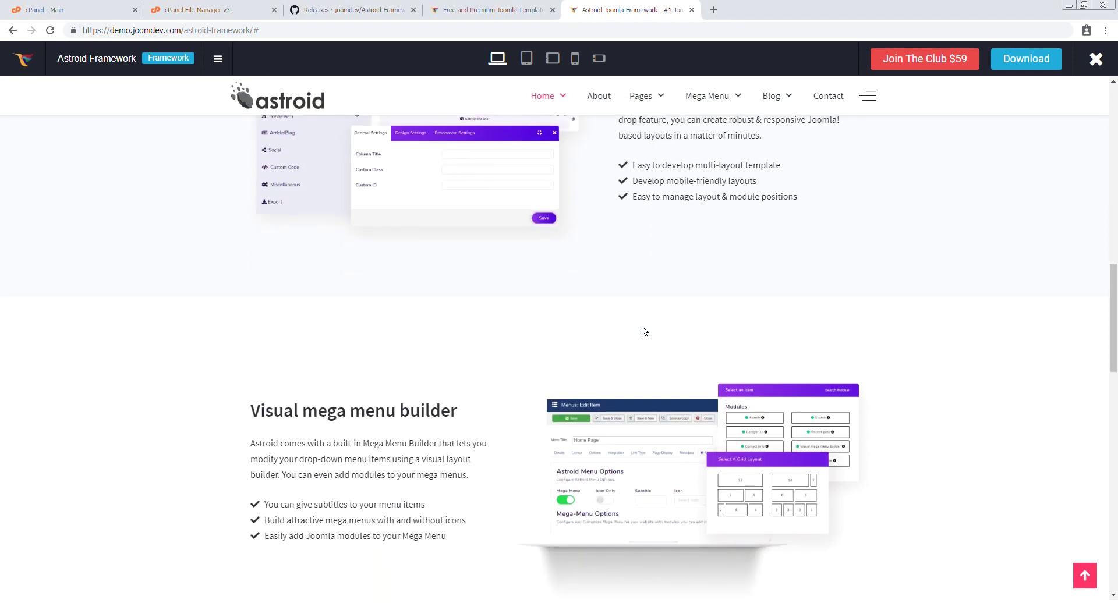
scroll(541, 319, "down", 5)
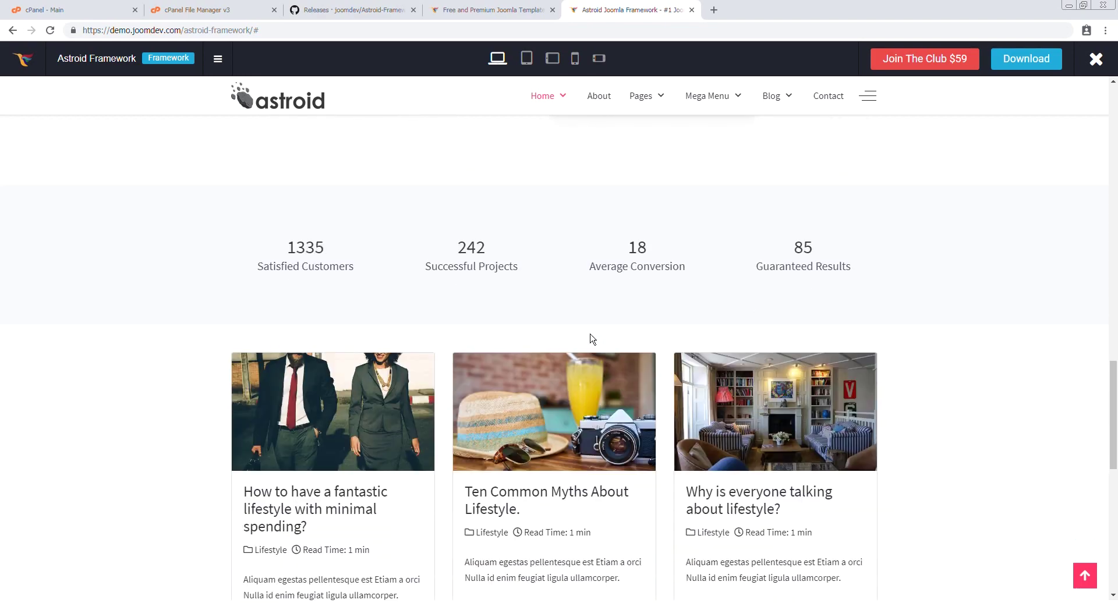
scroll(422, 358, "down", 2)
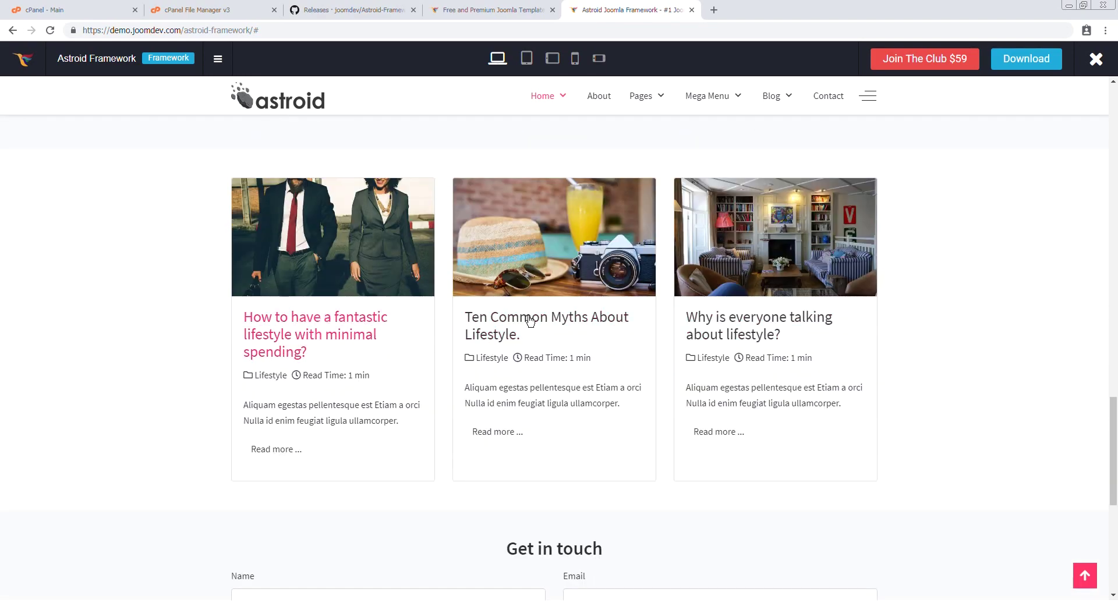
scroll(726, 317, "down", 1)
scroll(477, 249, "down", 7)
scroll(509, 279, "up", 10)
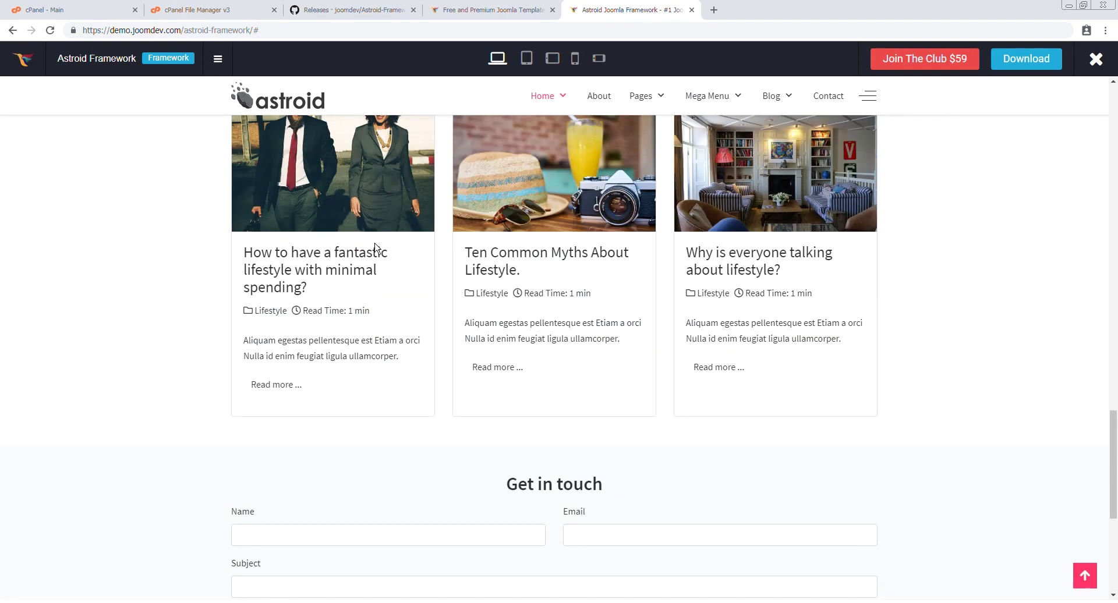
scroll(641, 260, "up", 10)
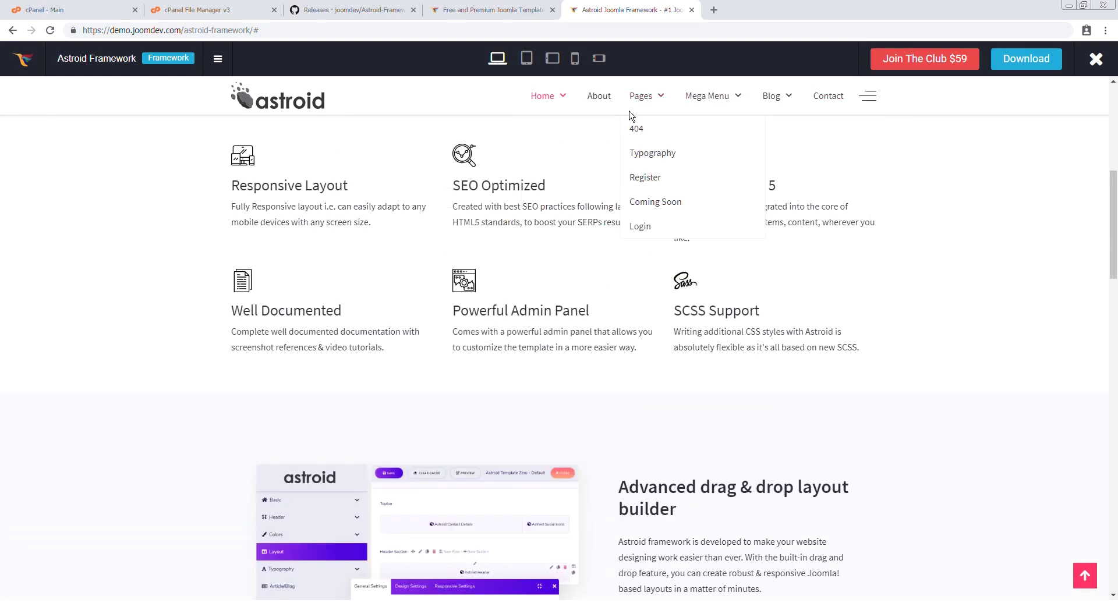
left_click(379, 8)
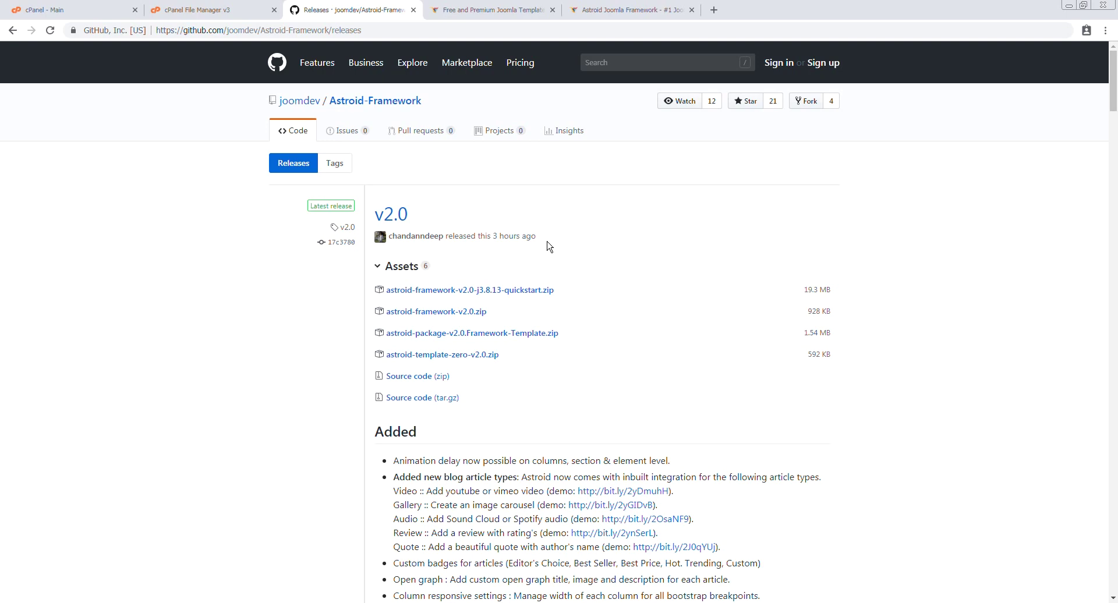
left_click(196, 7)
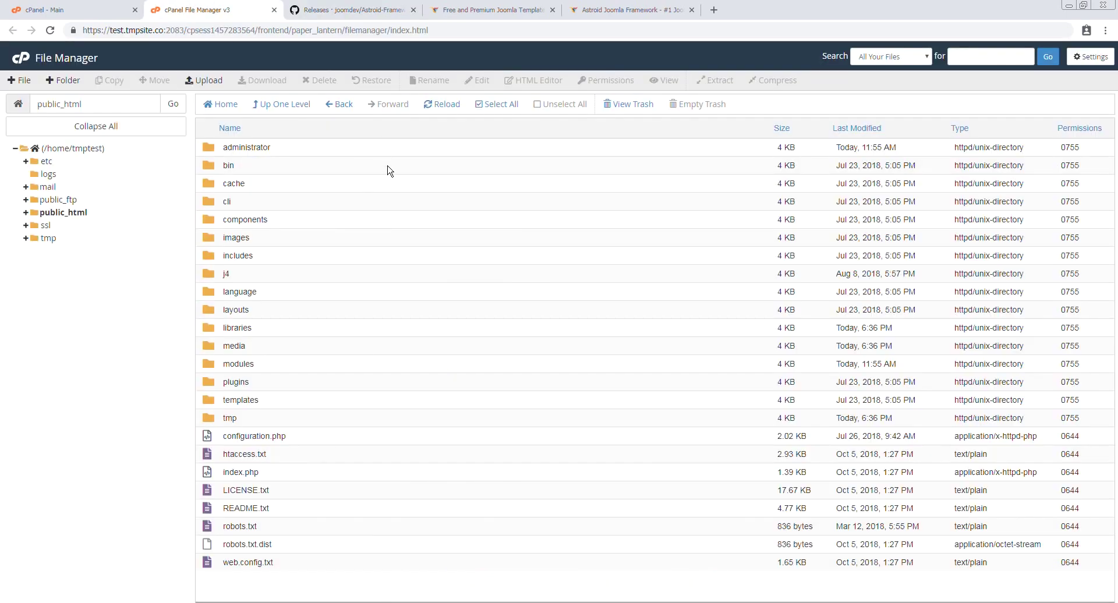
Add a new folder named astroid20 inside public_html and open it
left_click(64, 80)
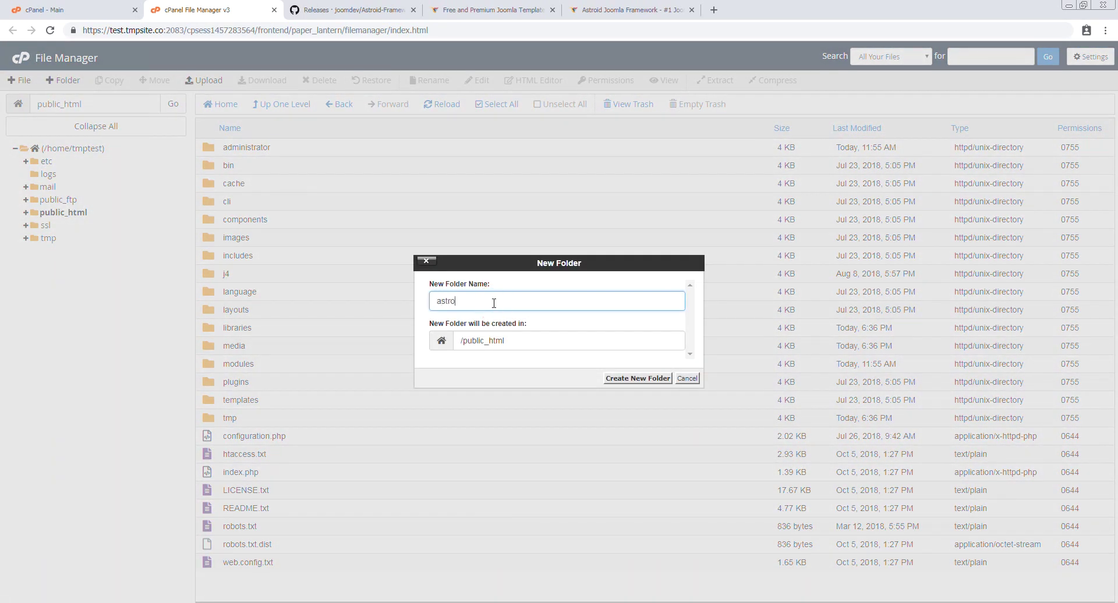
left_click(644, 377)
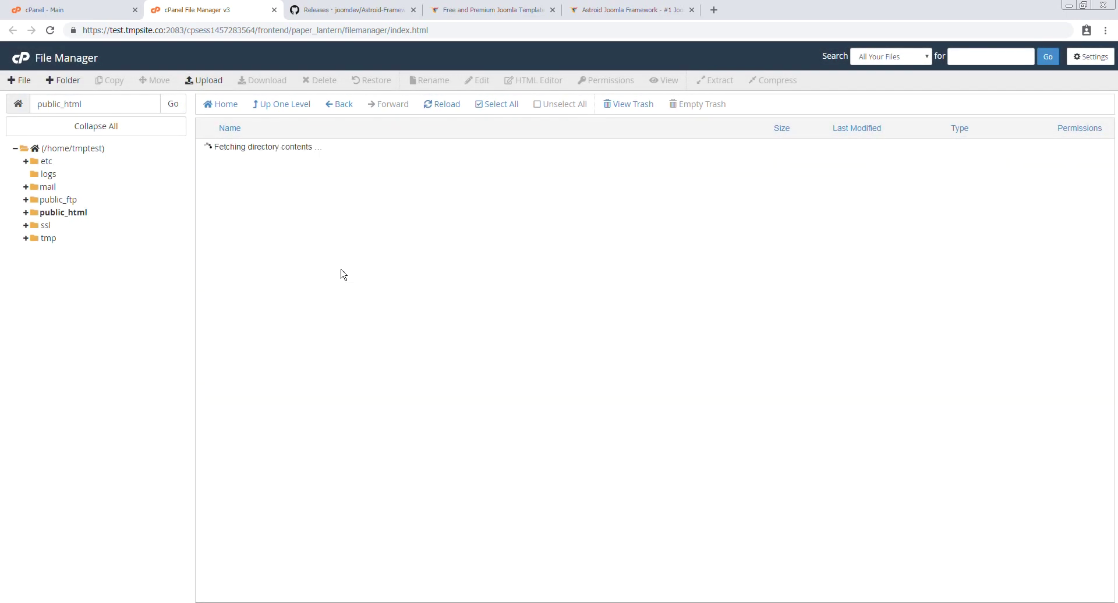
double_click(278, 167)
Upload astroid-framework-v2.0-j3.8.13-quickstart.zip (19.28 MB) into astroid20 and return to the folder
left_click(201, 81)
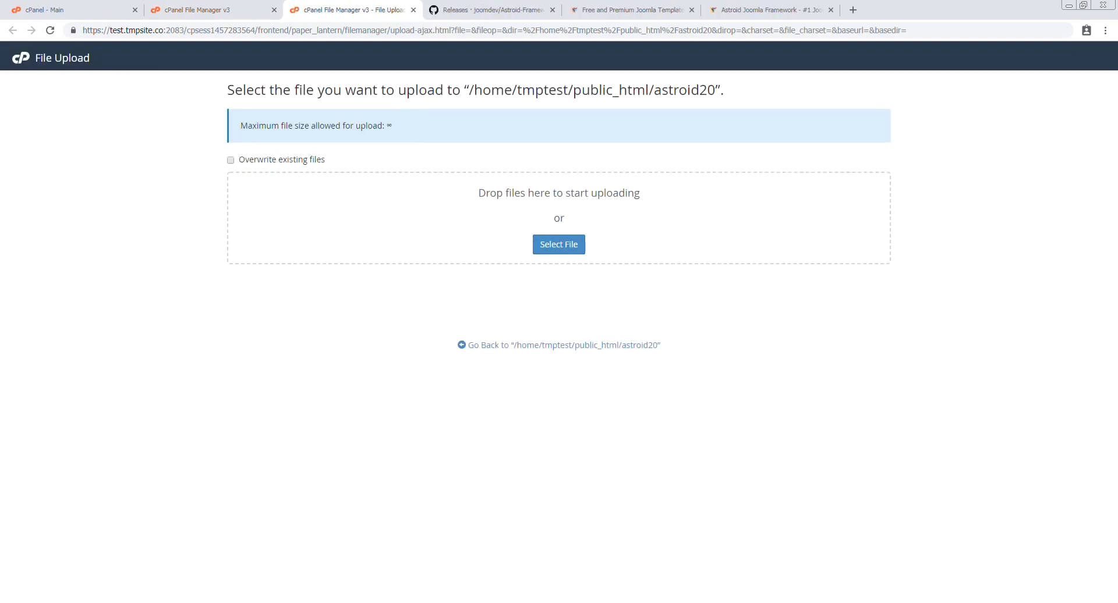
left_click(579, 244)
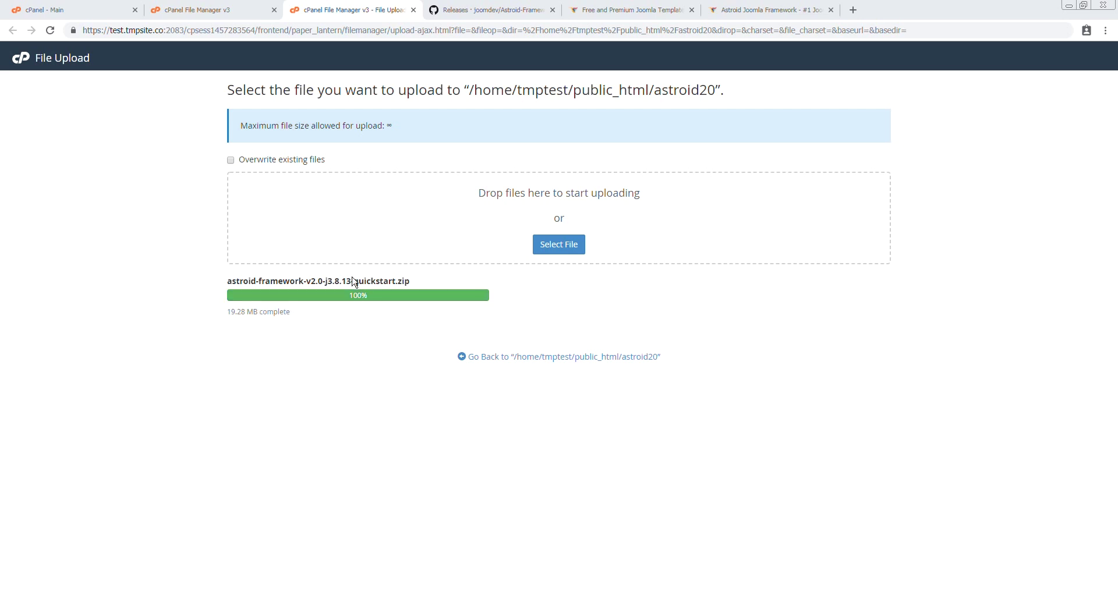
left_click(210, 10)
Extract the quickstart zip into /public_html/astroid20 and close the extraction results
left_click(433, 107)
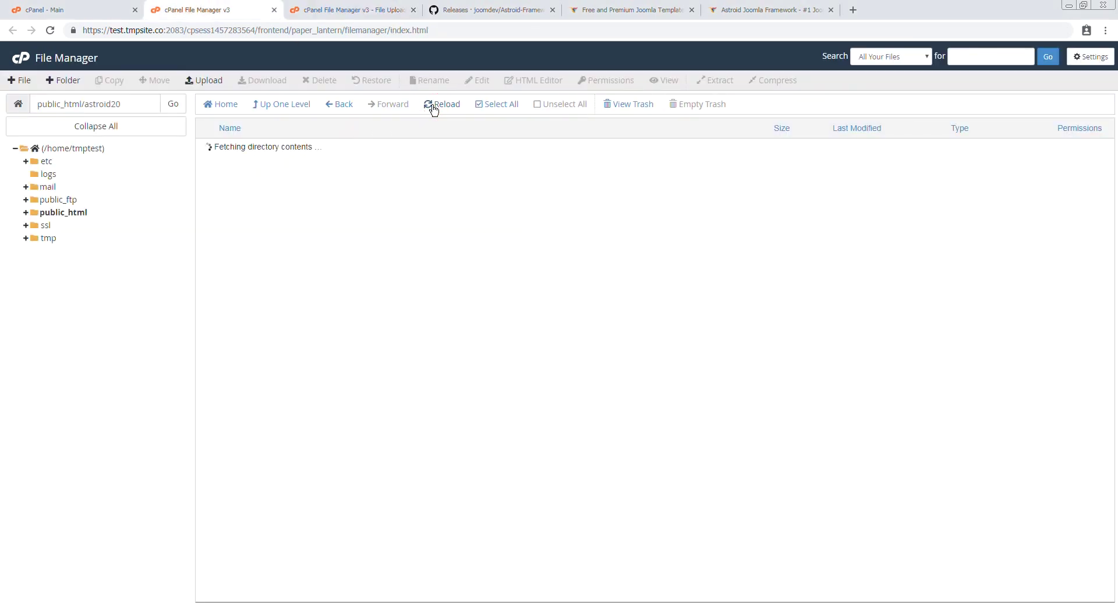
left_click(403, 150)
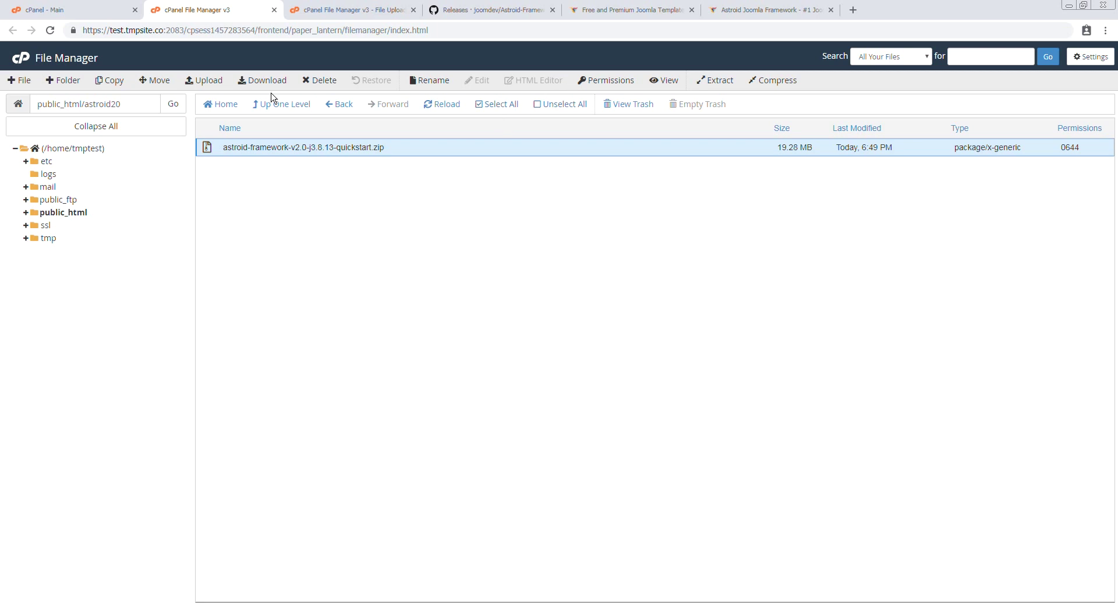
left_click(716, 80)
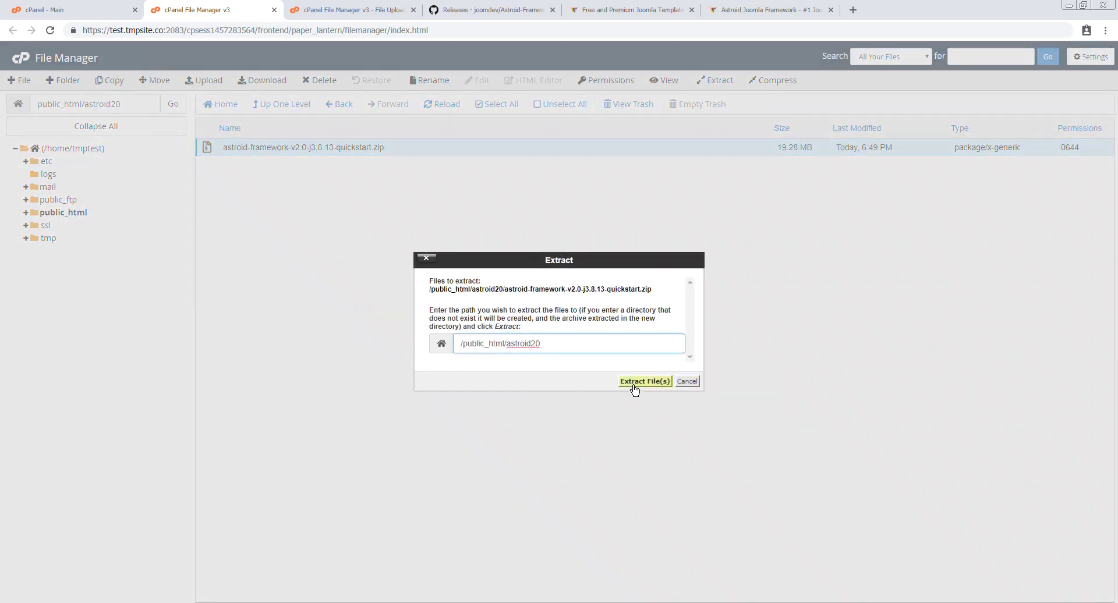
left_click(644, 381)
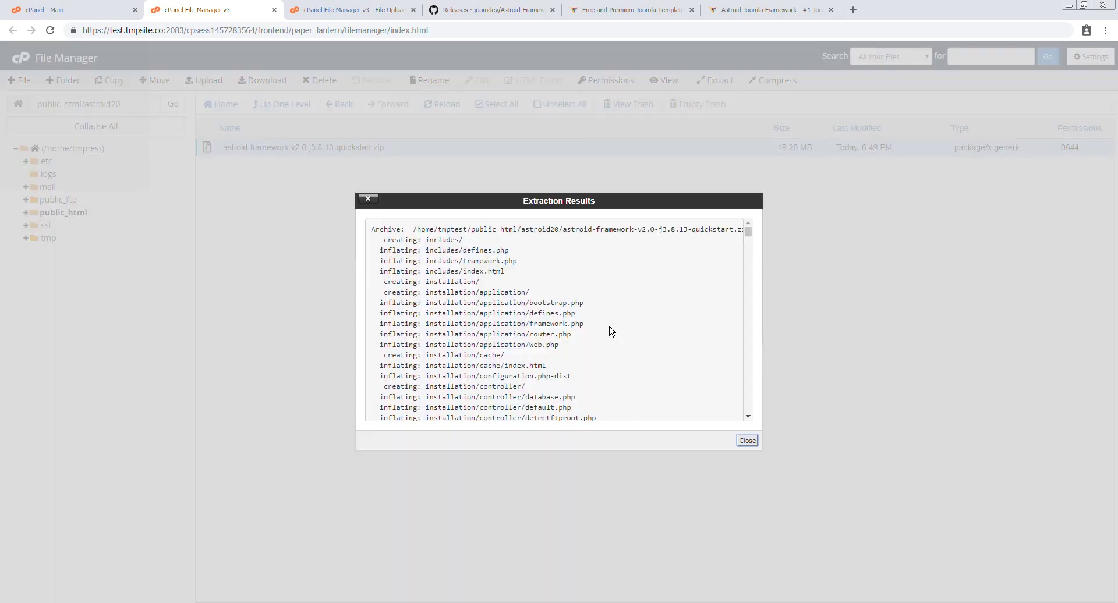
left_click(749, 441)
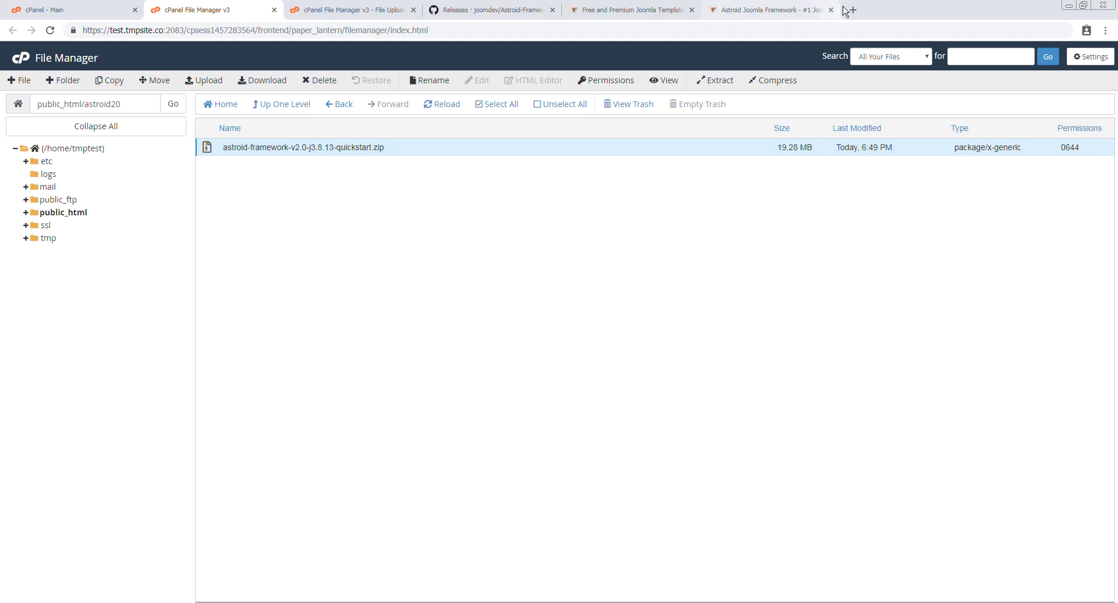
Refresh the listing and load test.tmpsite.co/astroid20 in a new tab to reach the Joomla installer
left_click(443, 104)
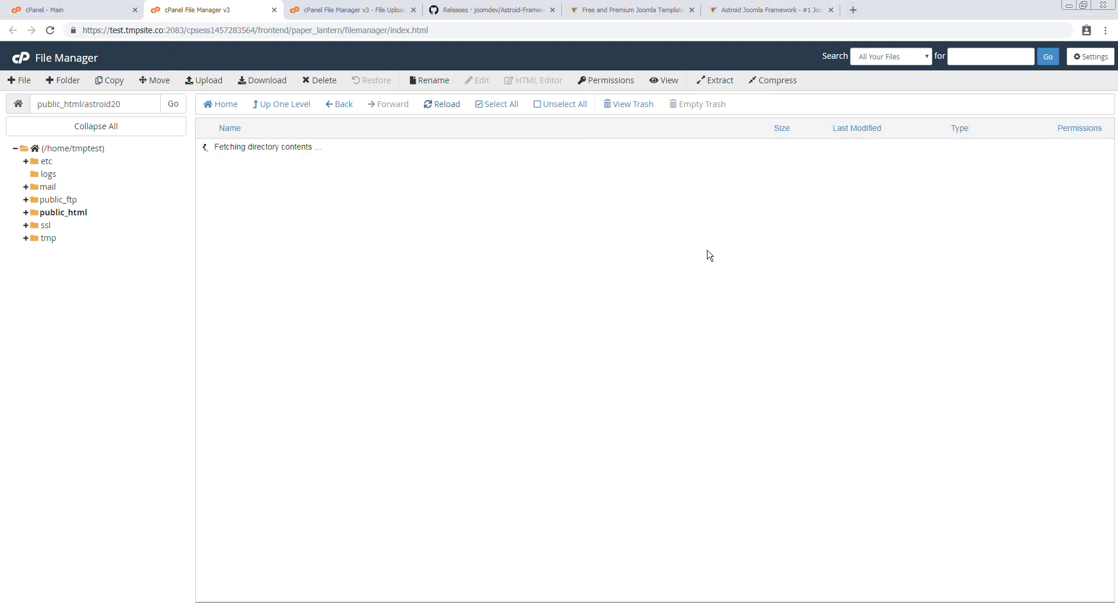
left_click(852, 11)
type("t")
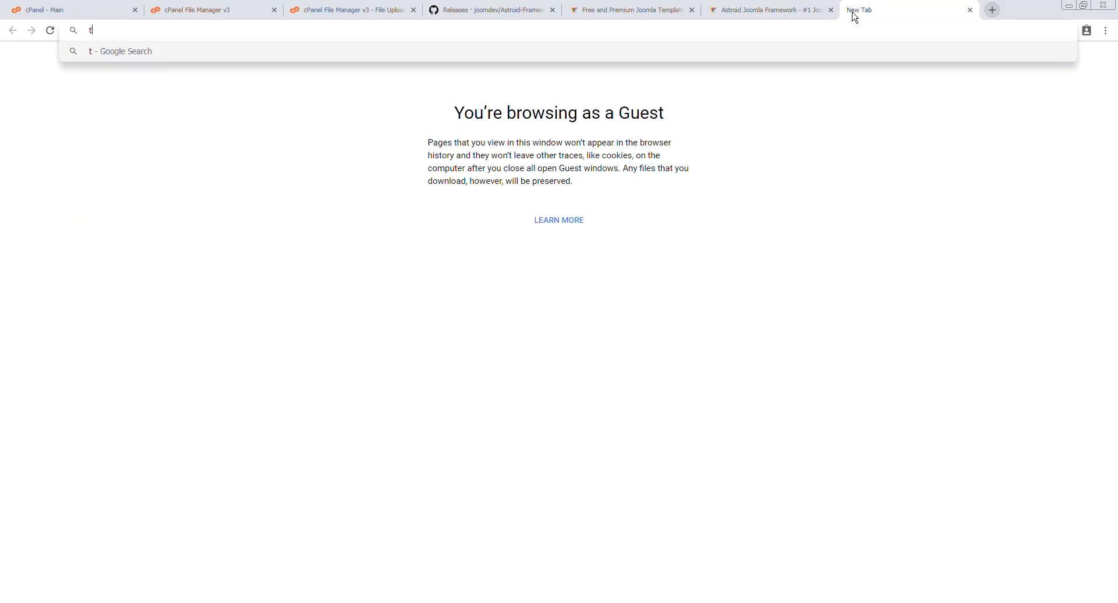
type("est.tmpsite.")
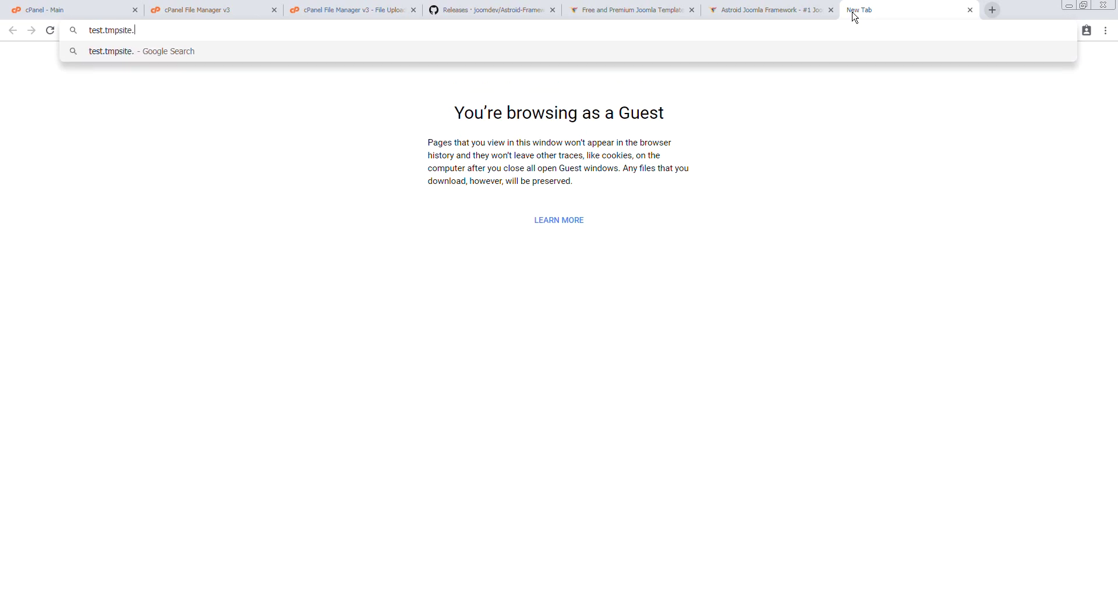
type("co/astroir")
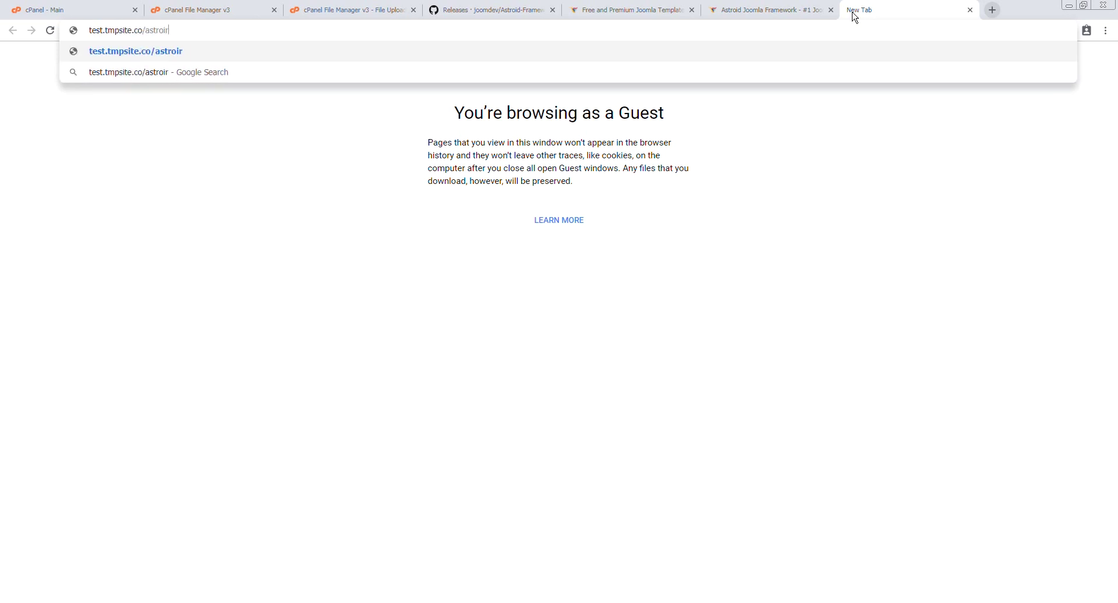
key("BackSpace")
type("d20")
key("Return")
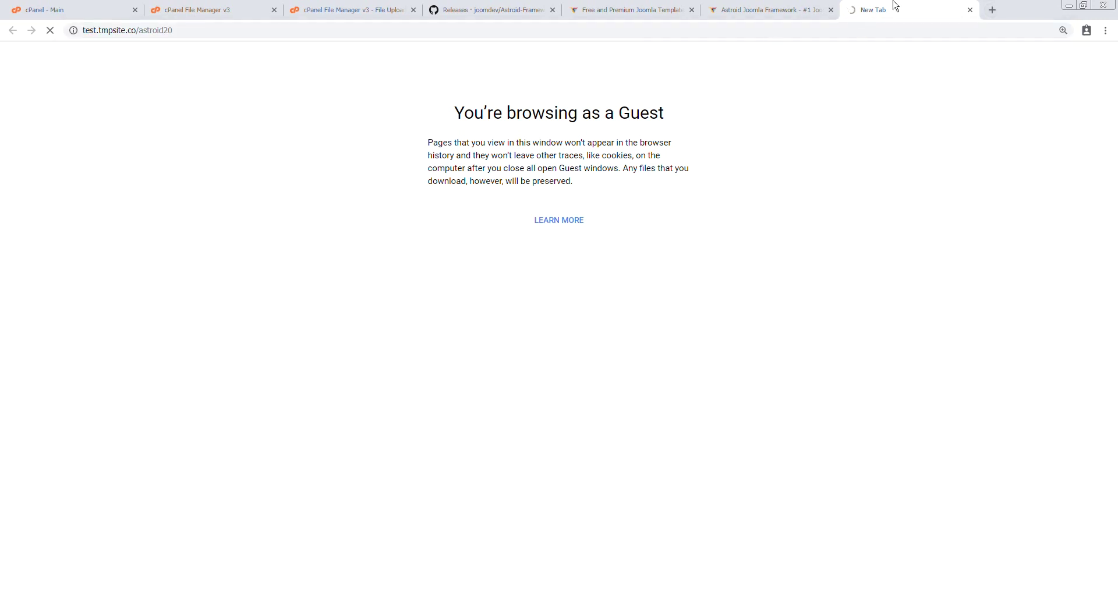
Place the installer tab beside the File Manager tabs and return to the cPanel dashboard
left_click_drag(895, 4, 337, 8)
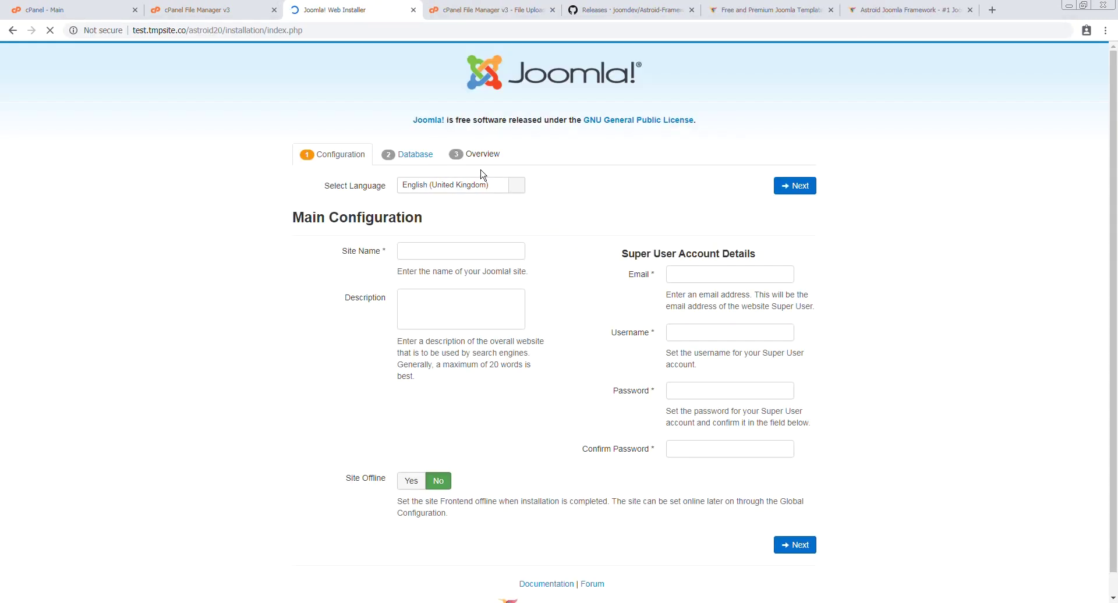
scroll(827, 414, "down", 1)
scroll(864, 427, "up", 1)
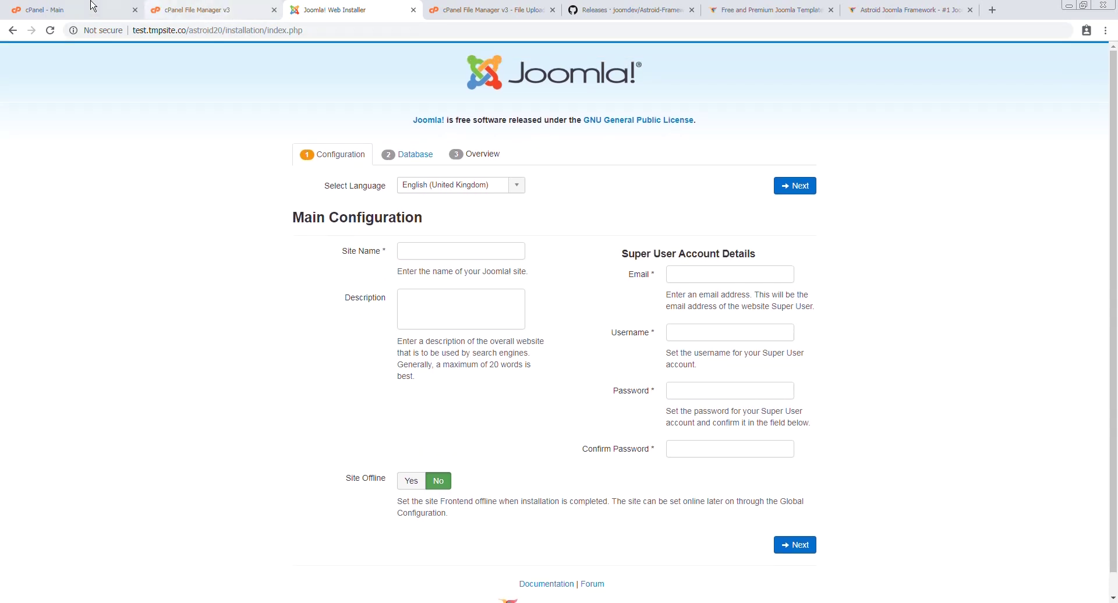
left_click(70, 10)
left_click(267, 91)
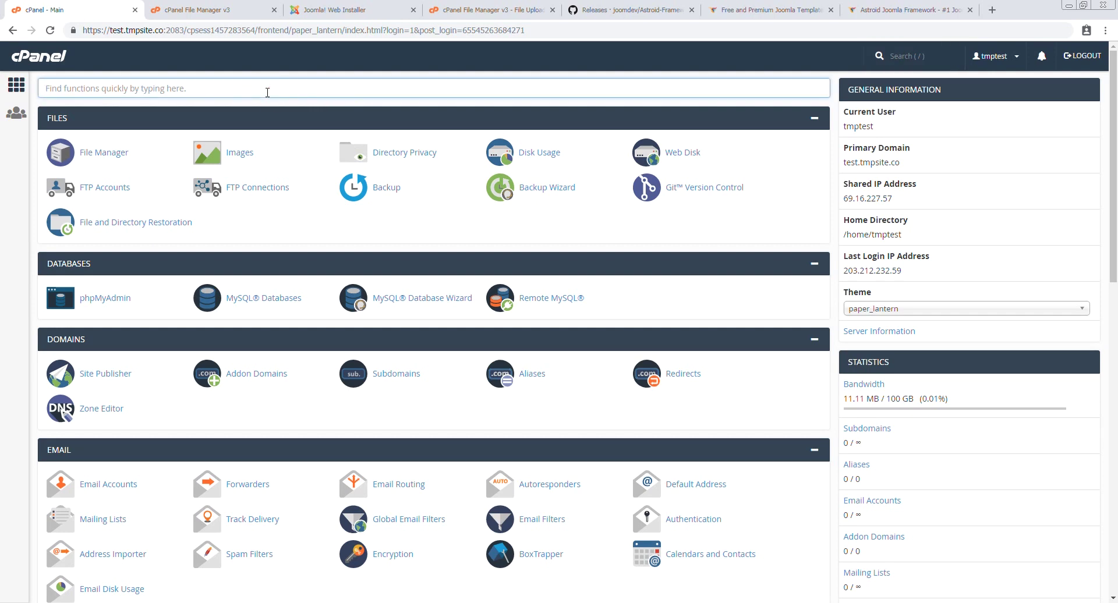
Use the MySQL Database Wizard to create the database tmptest_ast20 and continue to user setup
type("mysql")
left_click(254, 154)
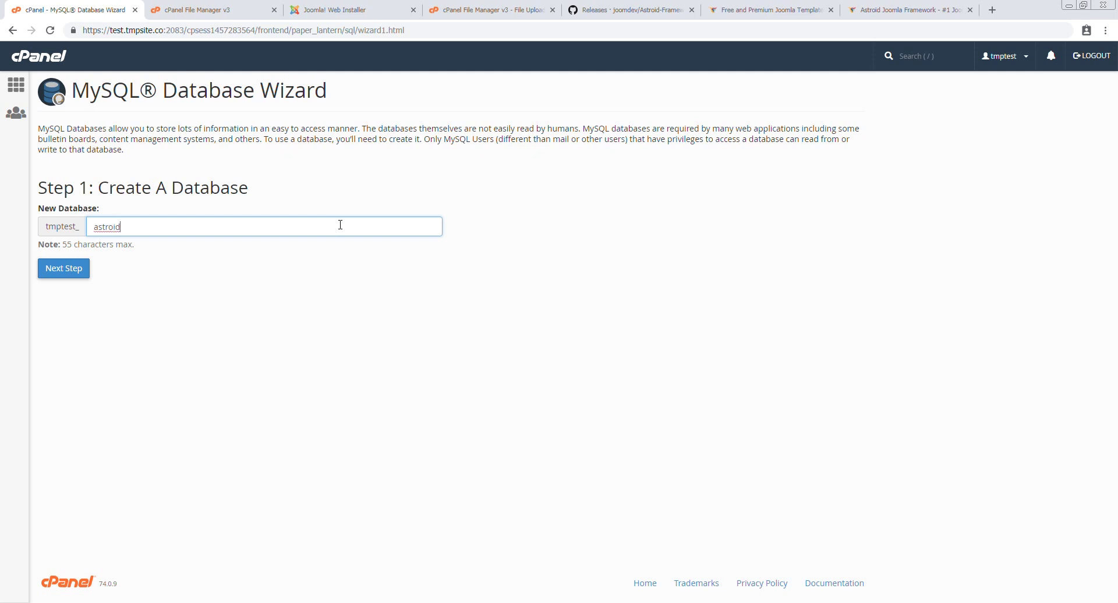
key("ctrl+a")
type("a")
left_click(65, 268)
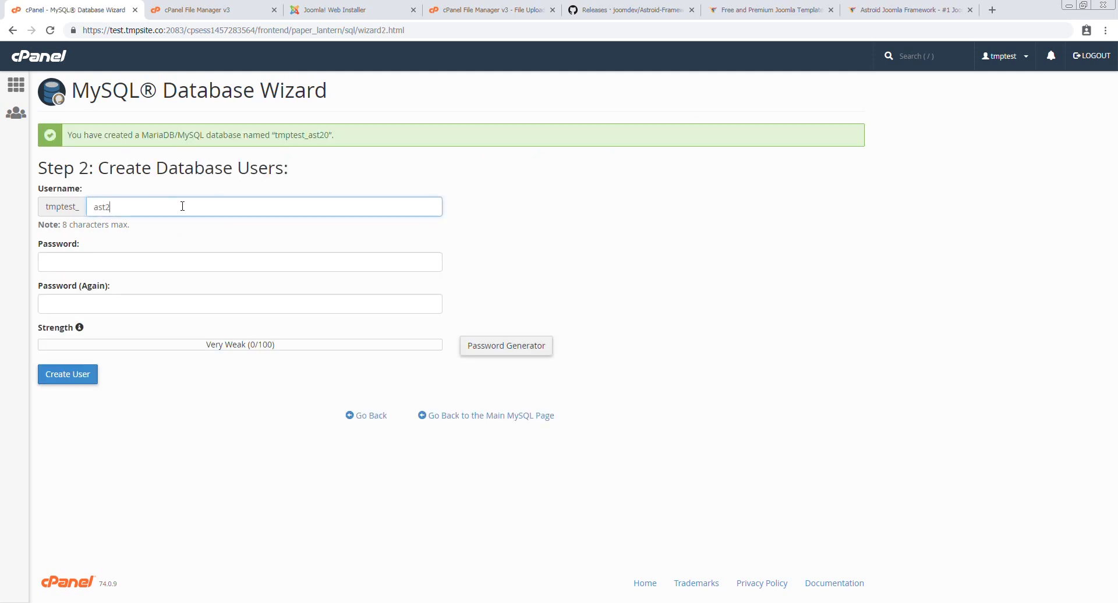
Generate an 18-character numbers-only password and fill it into both password fields
left_click(513, 345)
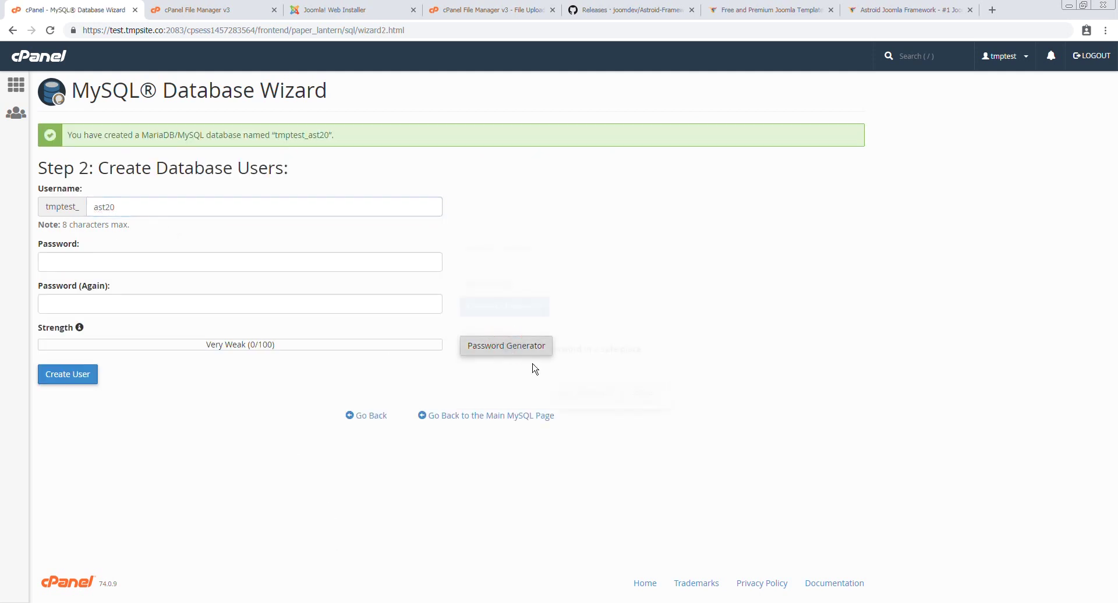
left_click(479, 350)
left_click(496, 331)
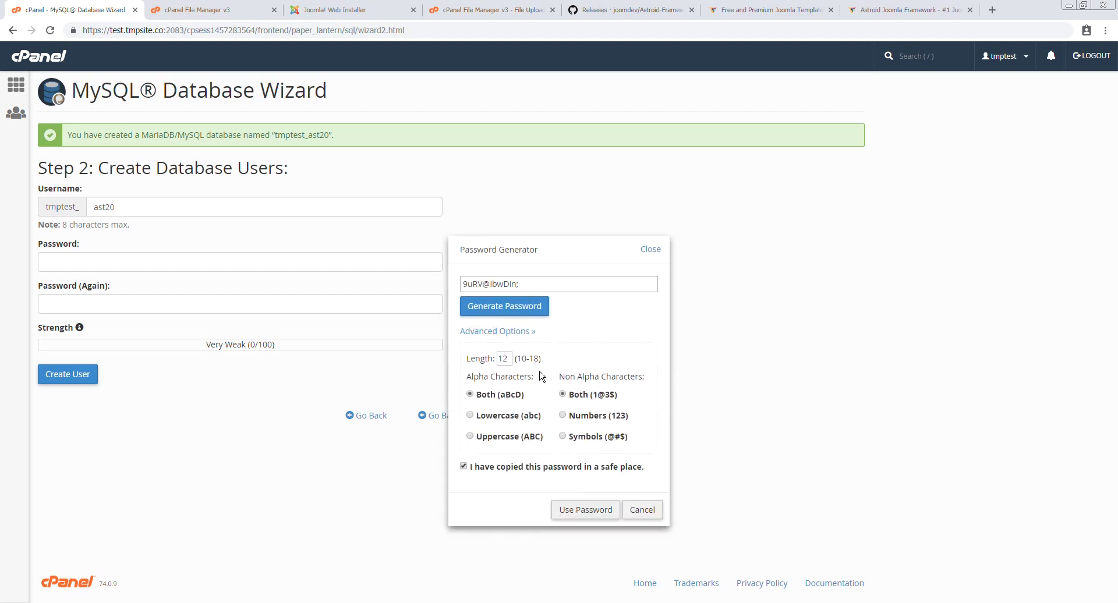
left_click(509, 357)
type("18")
left_click(562, 415)
left_click(525, 306)
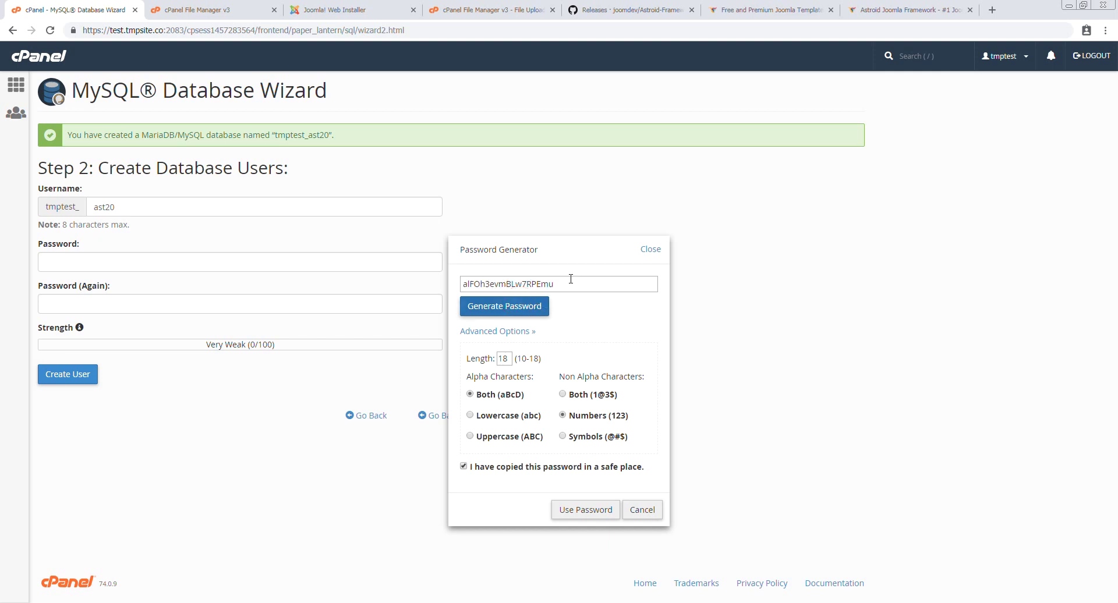
double_click(564, 282)
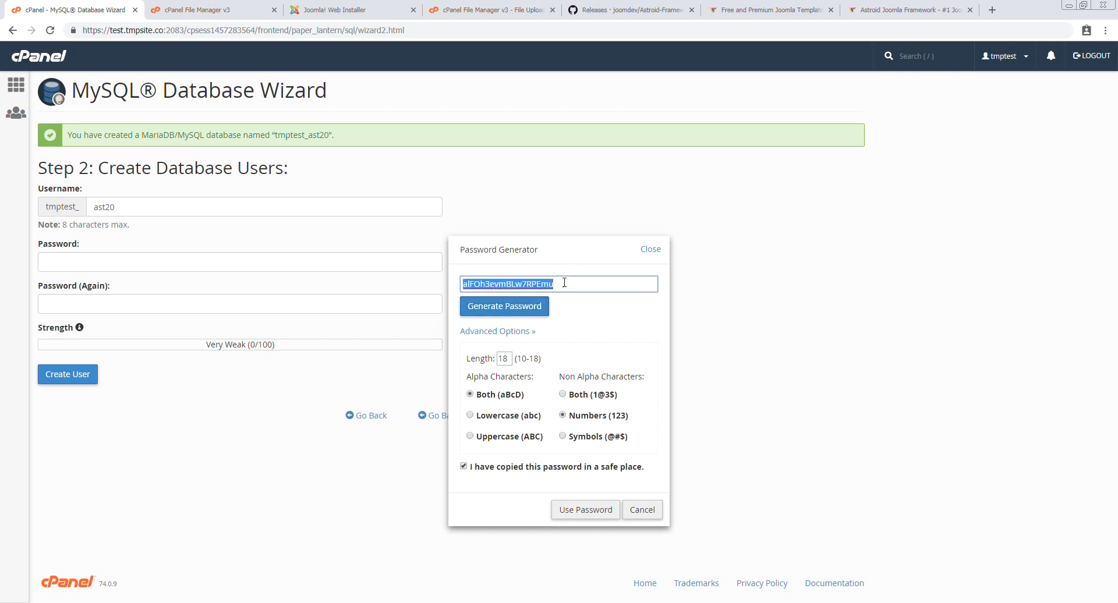
left_click(586, 509)
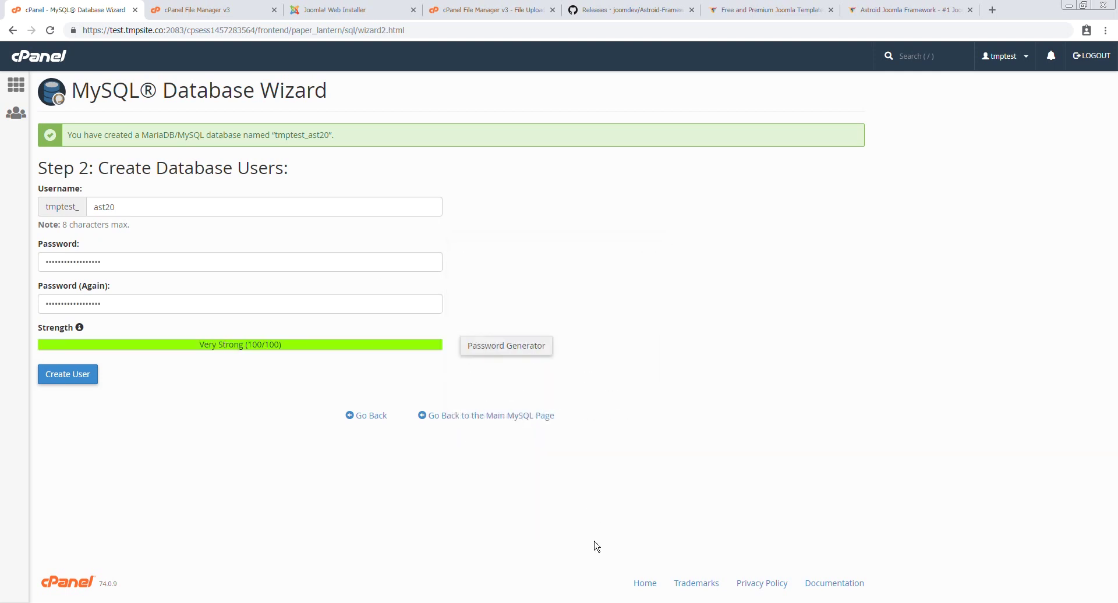
Create user tmptest_ast20 with ALL PRIVILEGES on the database and copy the database name
left_click(75, 376)
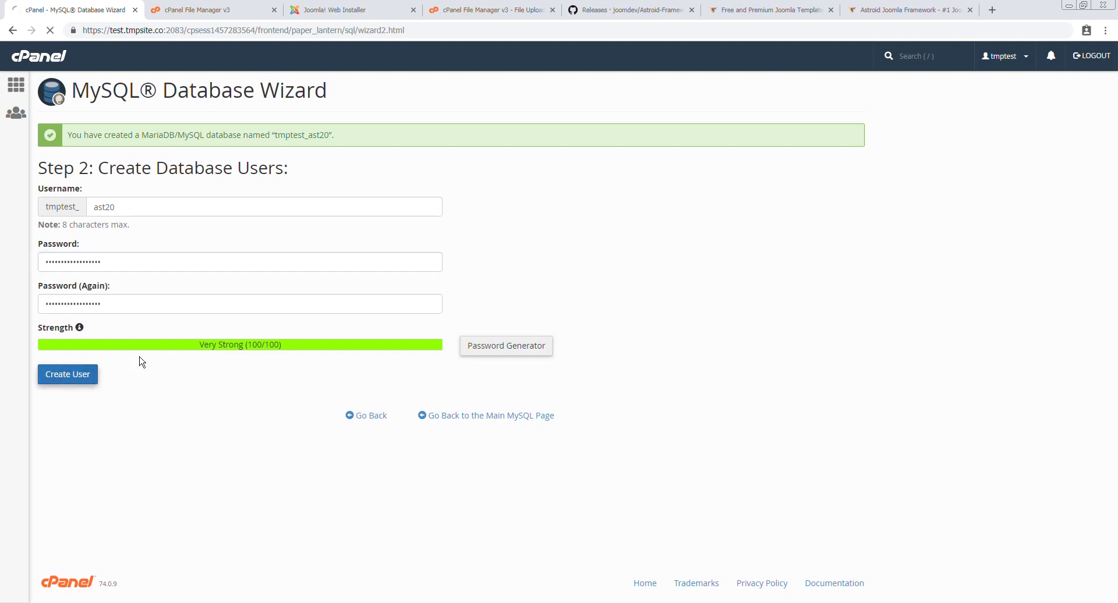
left_click(46, 227)
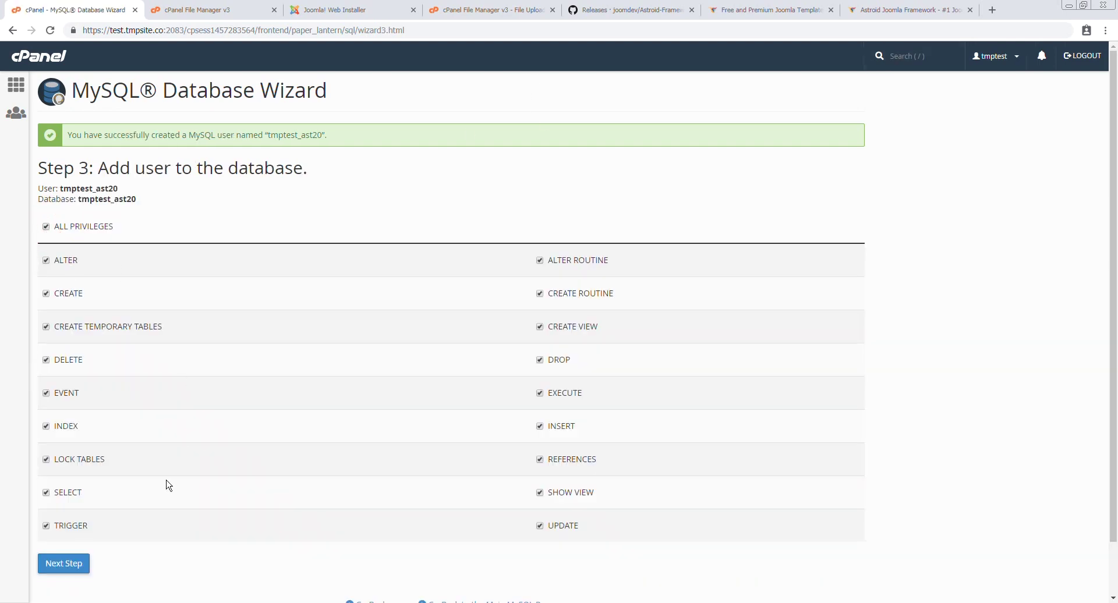
left_click(63, 564)
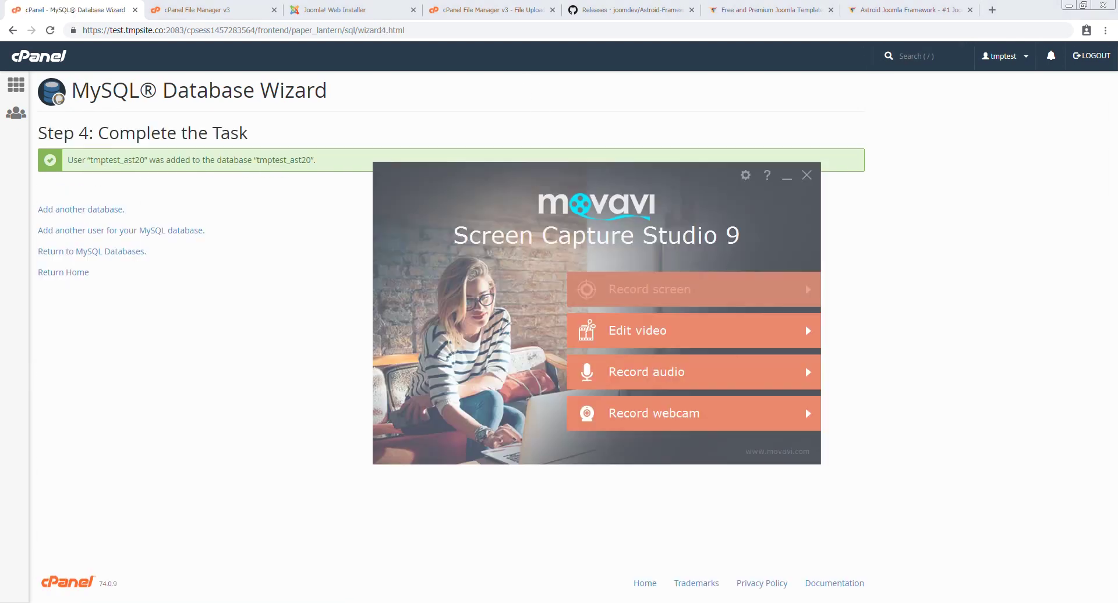
left_click(789, 177)
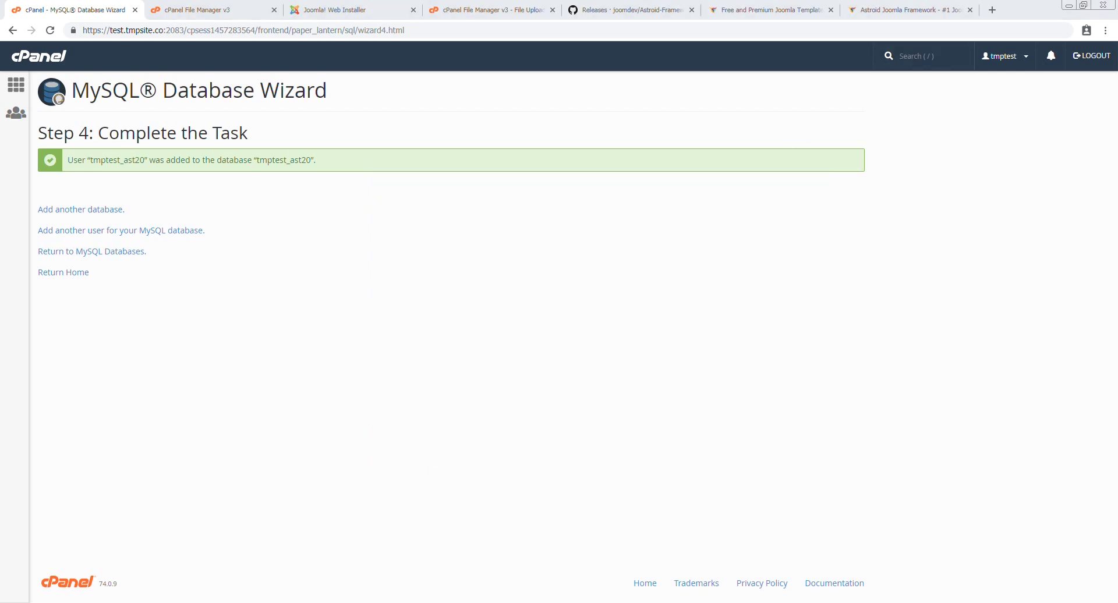
double_click(283, 161)
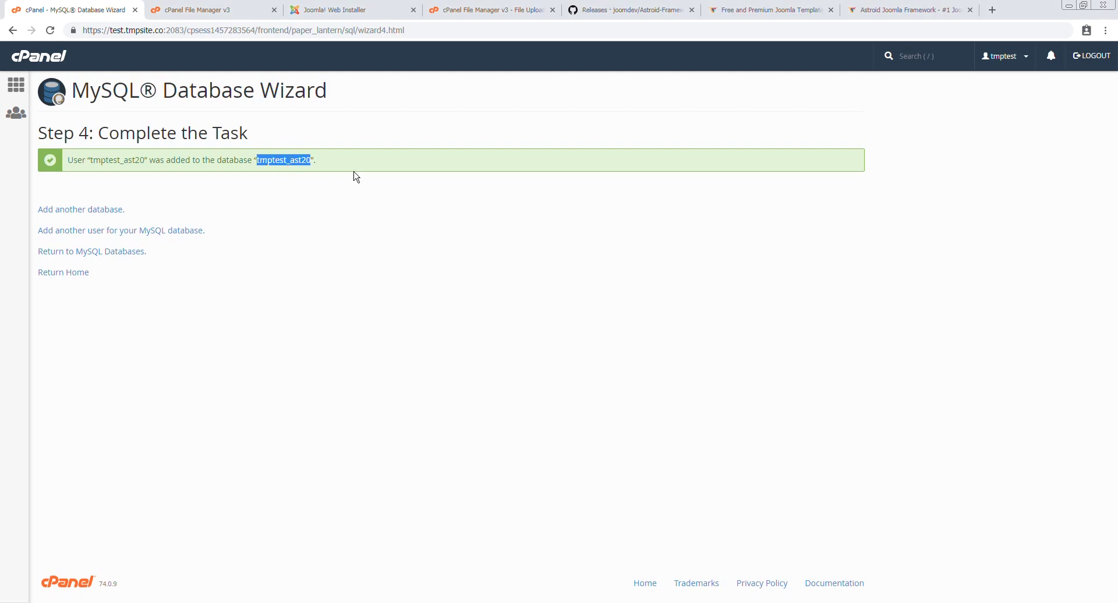
Enter 'AStroid' as the site name and reuse it as the site description
left_click(349, 9)
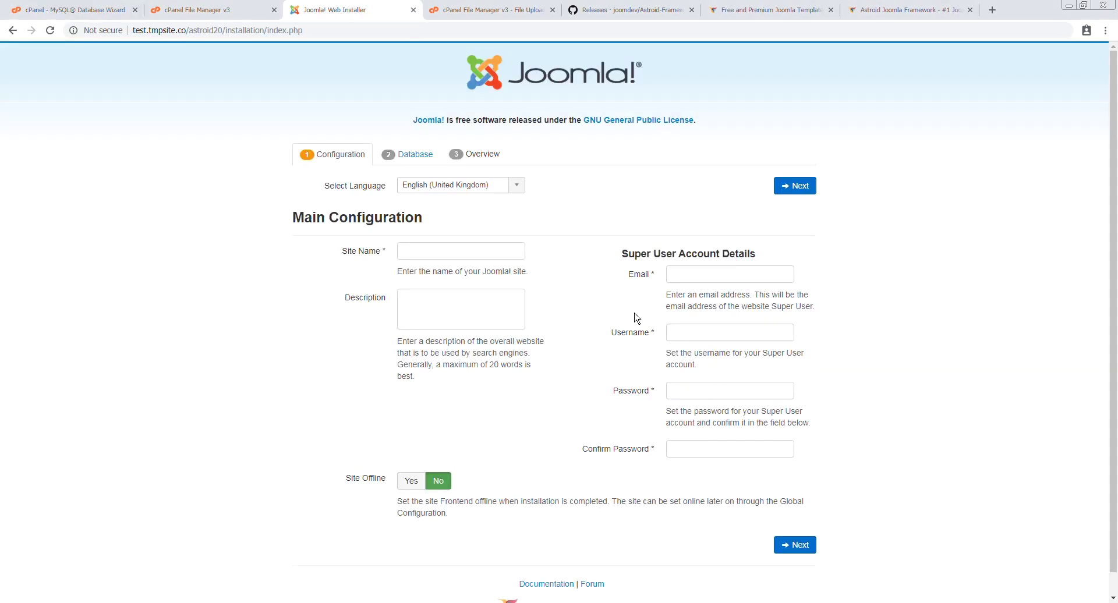
left_click(453, 255)
type("ASt")
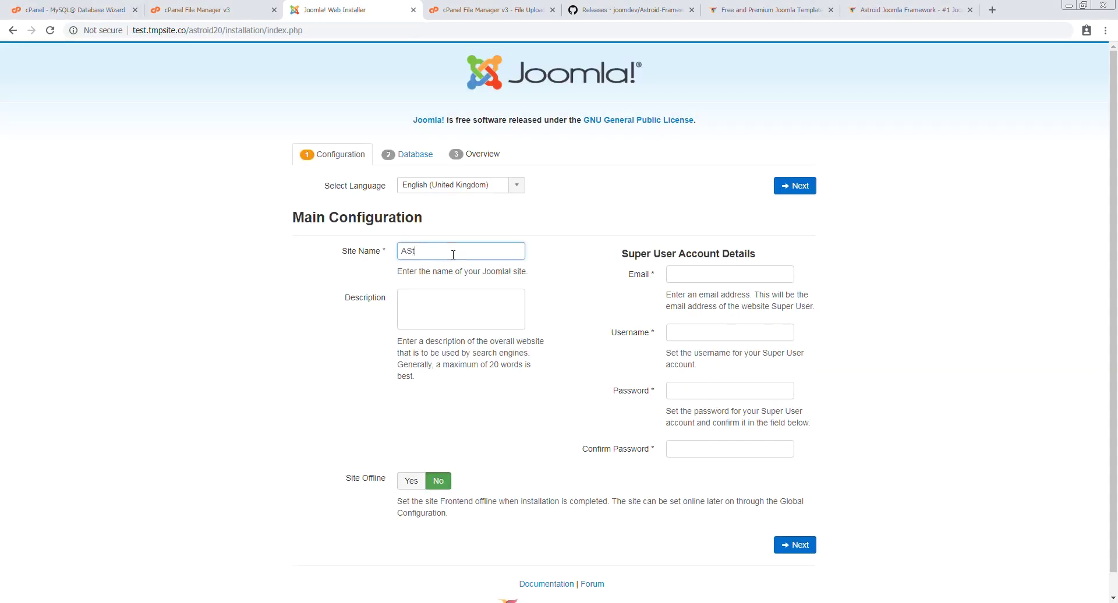
type("roid 2.0 test on Joomla 3.8.13")
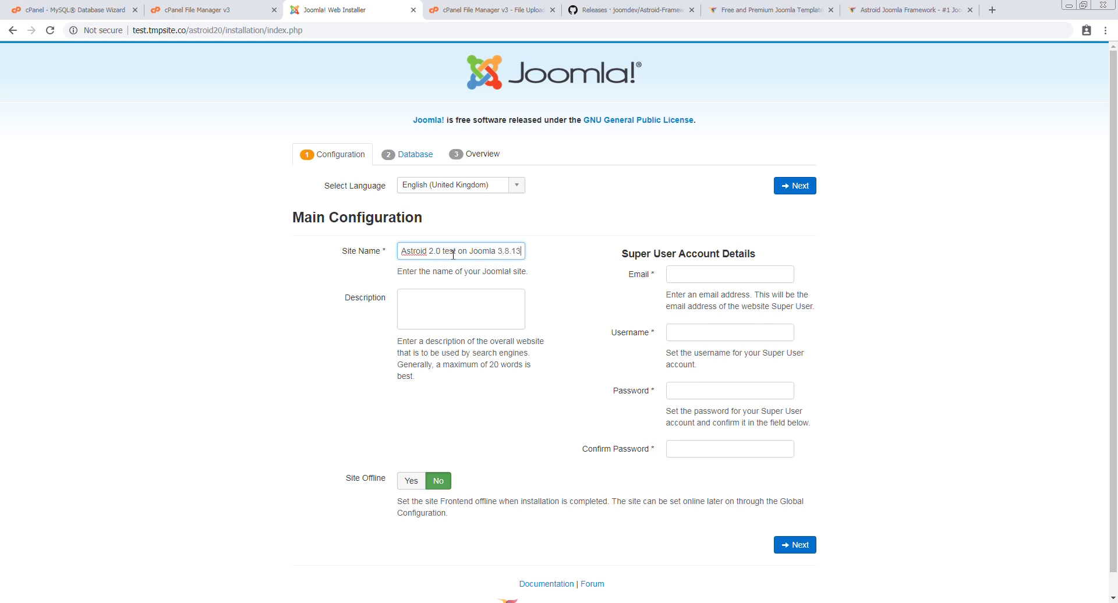
left_click(690, 275)
triple_click(464, 251)
key("ctrl+c")
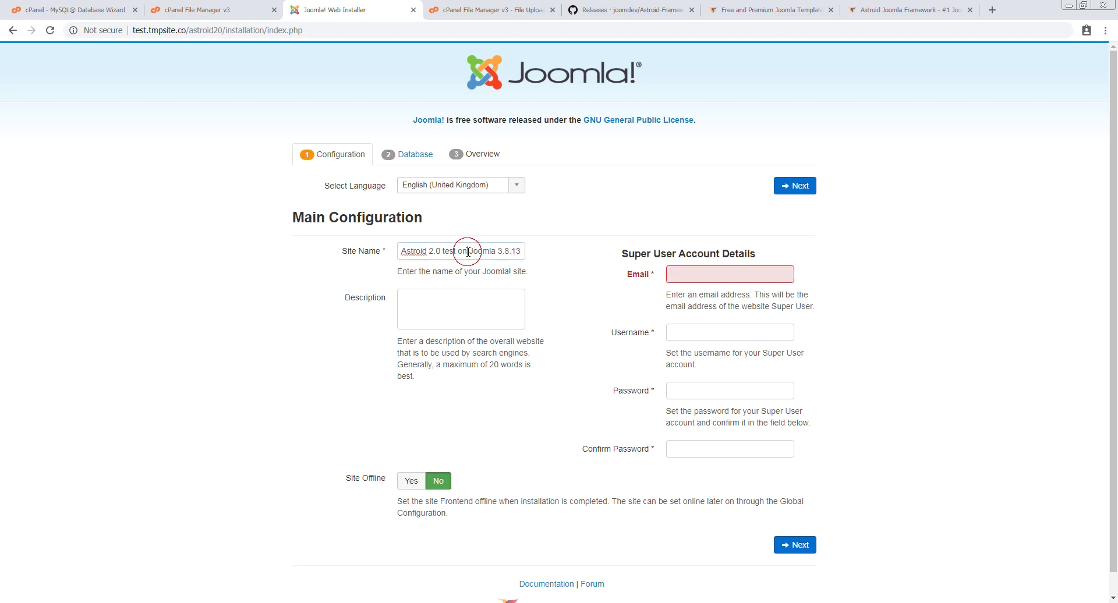
left_click(467, 307)
key("ctrl+v")
Fill in the super user's e-mail, username admin and password, then continue to Database Configuration
left_click(739, 273)
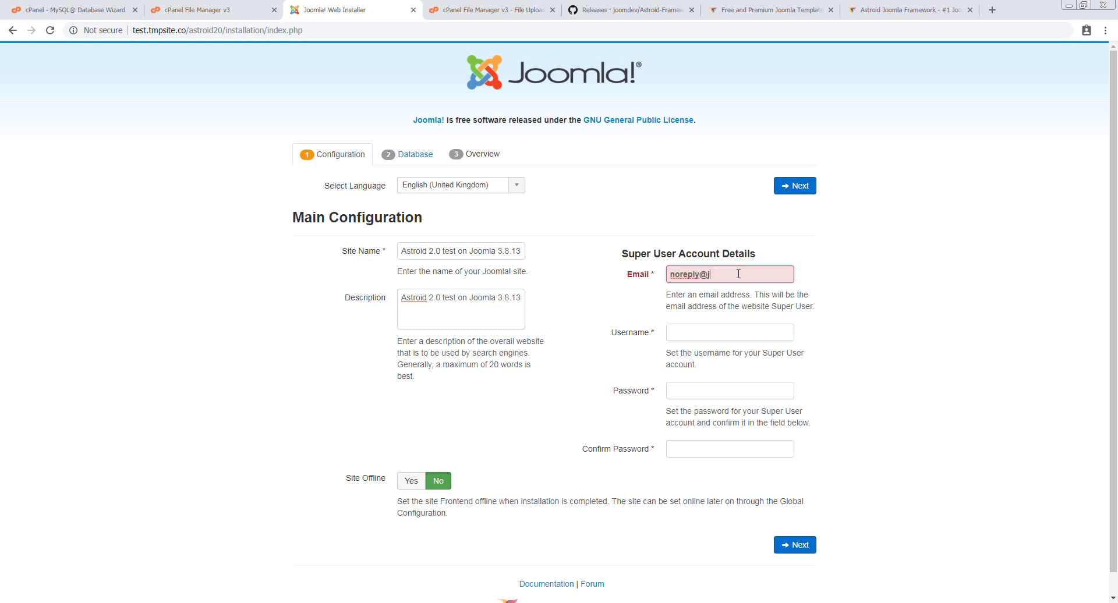
type("oomdev.com")
key("Tab")
type("admin")
key("Tab")
type("1")
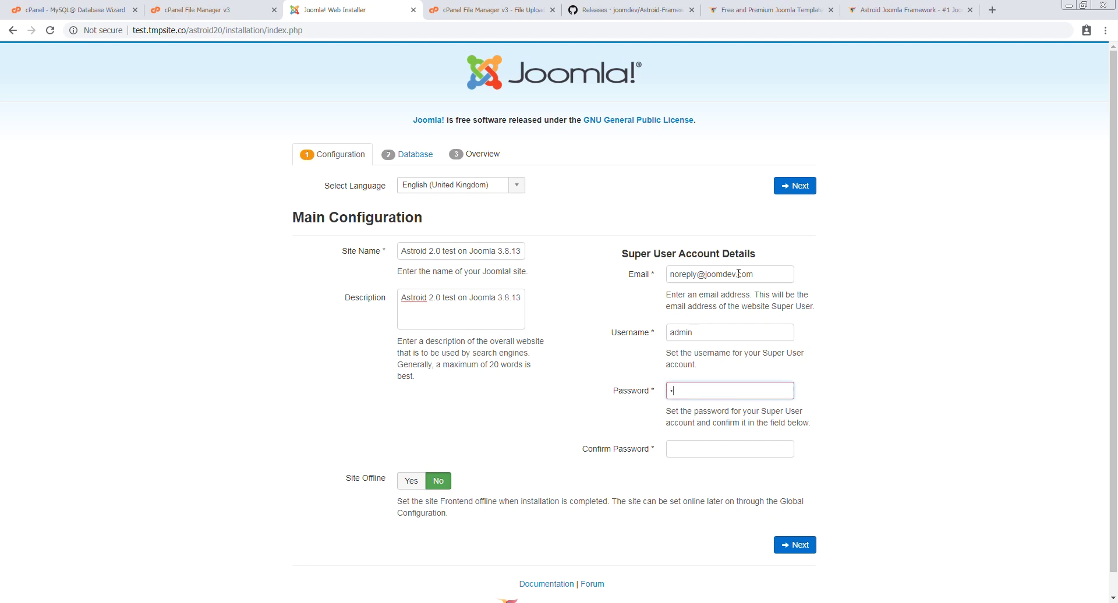
type("23456")
key("Tab")
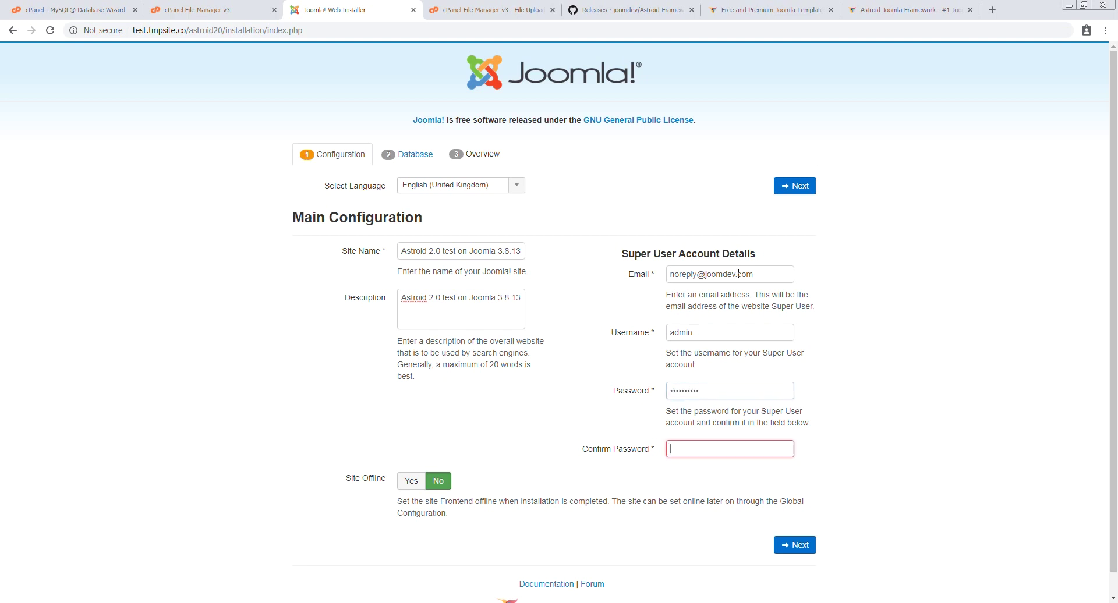
type("1234567890")
key("Tab")
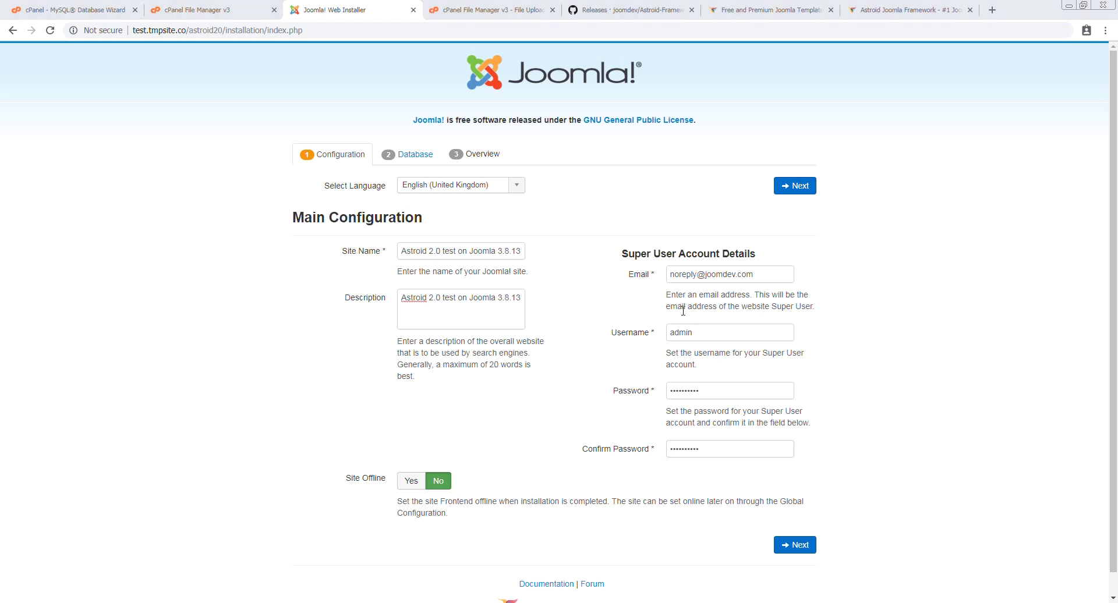
left_click(794, 545)
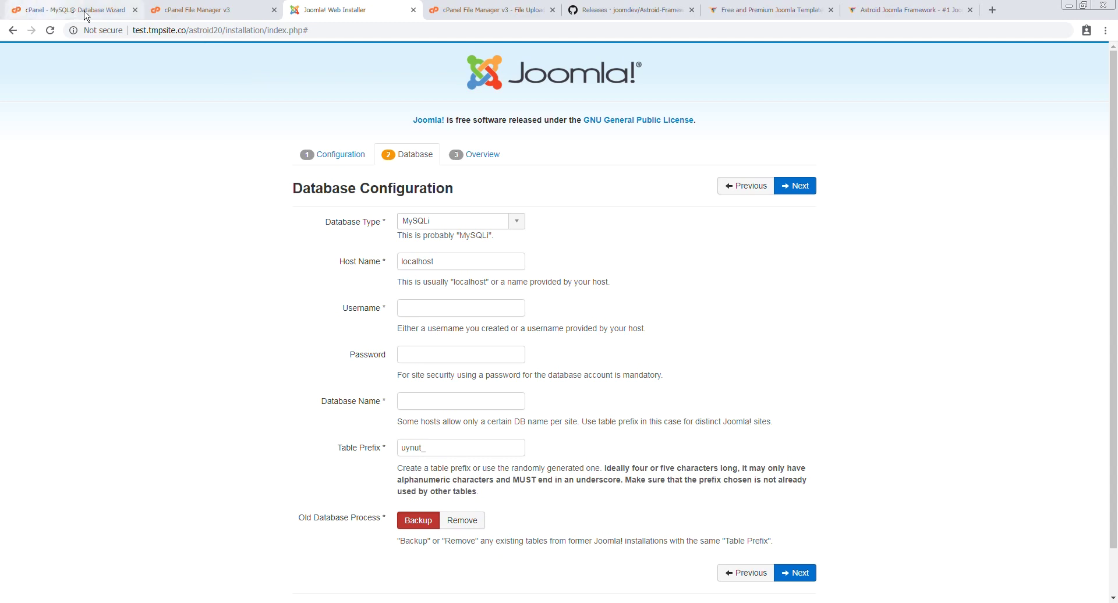
Paste the database username, database name tmptest_ast20 and password from cPanel, then continue
left_click(52, 10)
left_click(367, 8)
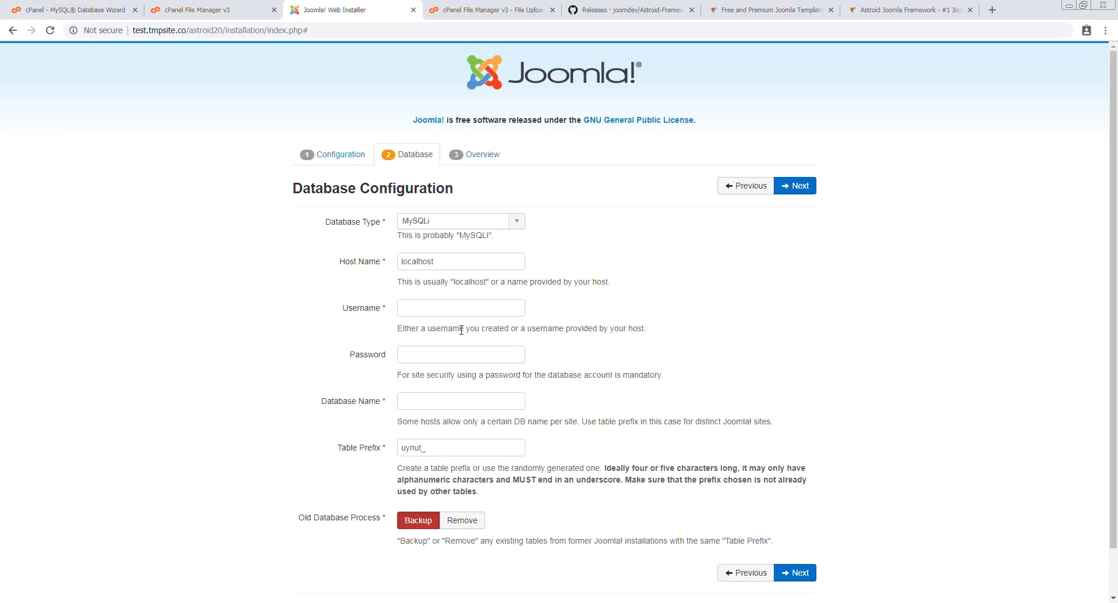
left_click(423, 309)
type("tmptest_ast20")
left_click(434, 401)
type("tmptest_ast20")
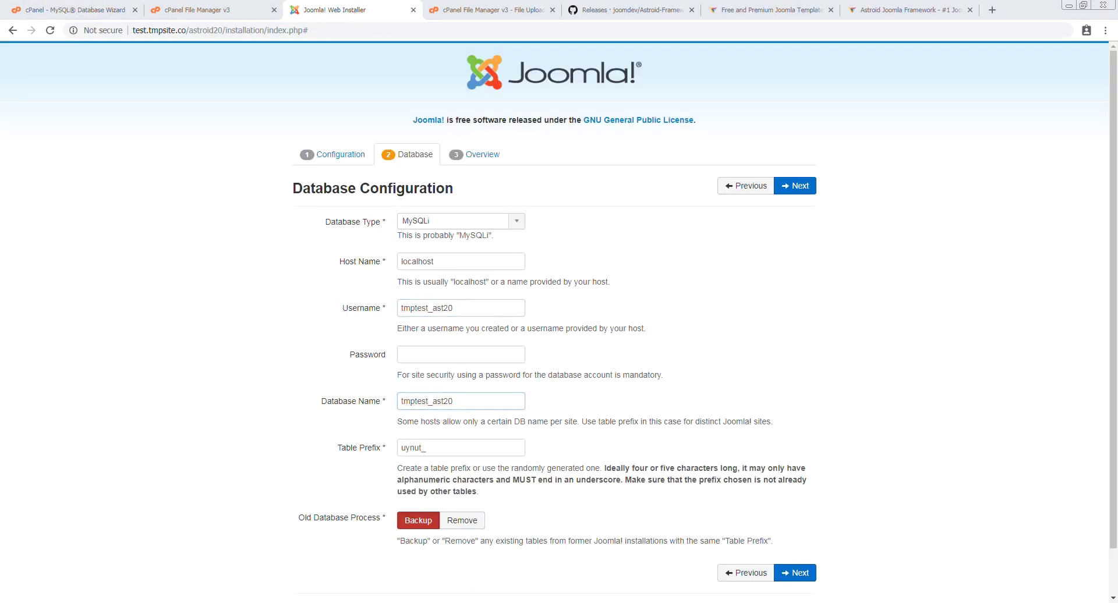
left_click(473, 354)
key("ctrl+v")
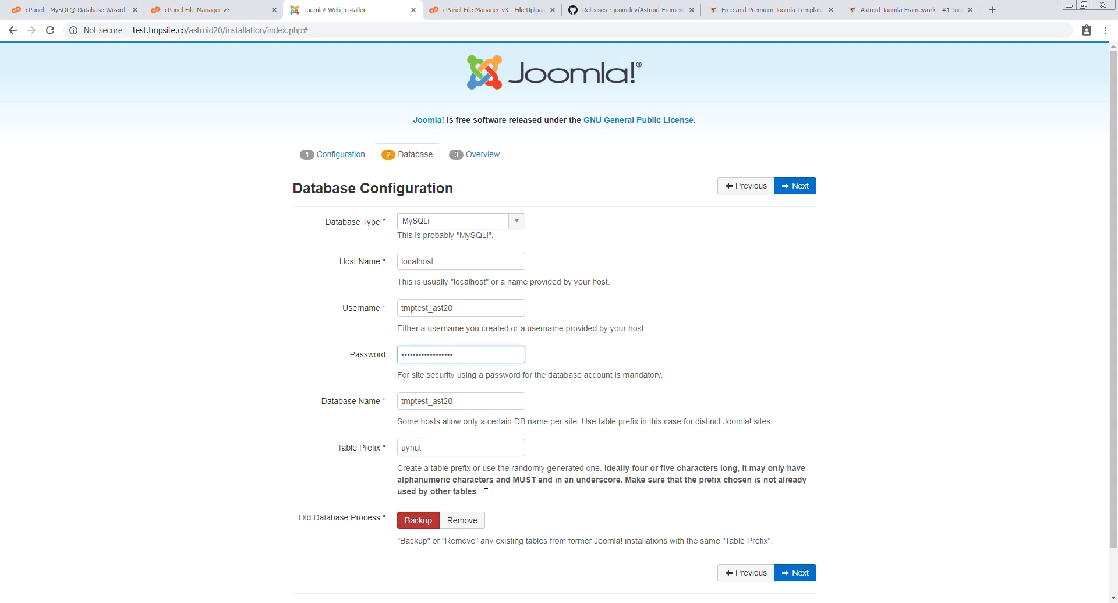
left_click(797, 574)
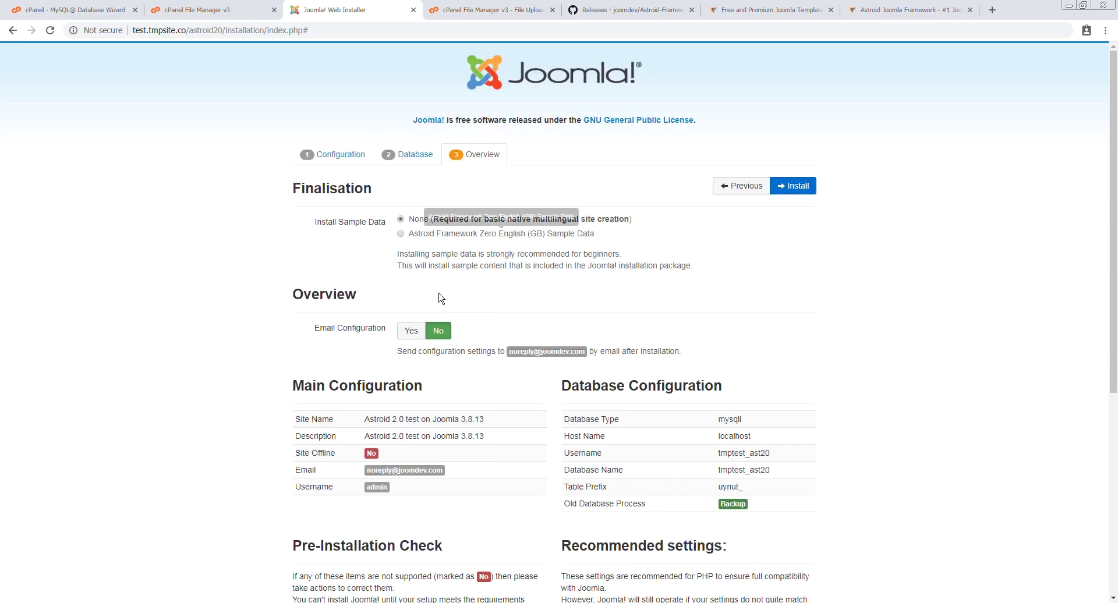
Choose the Astroid Framework Zero English (GB) sample data and start the Joomla installation
left_click(401, 234)
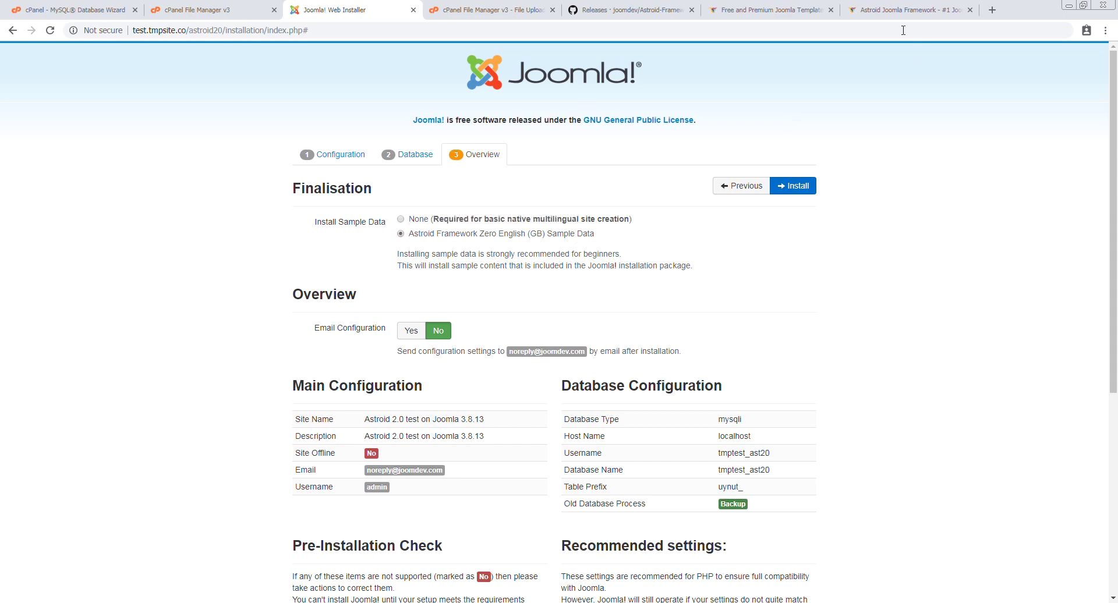
left_click(904, 10)
scroll(626, 300, "down", 8)
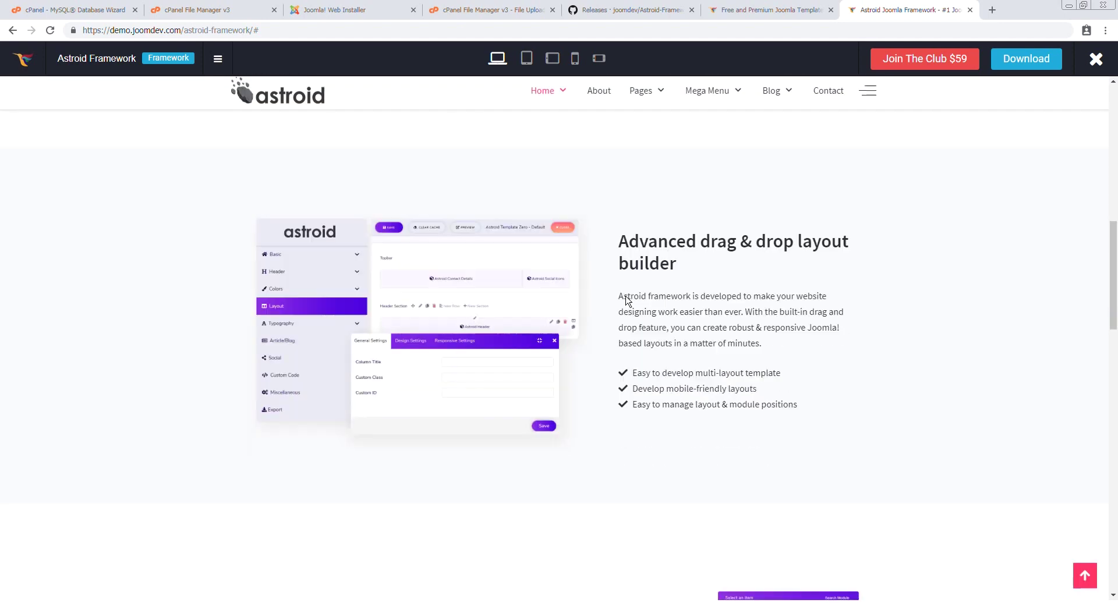
scroll(626, 300, "down", 5)
left_click(335, 10)
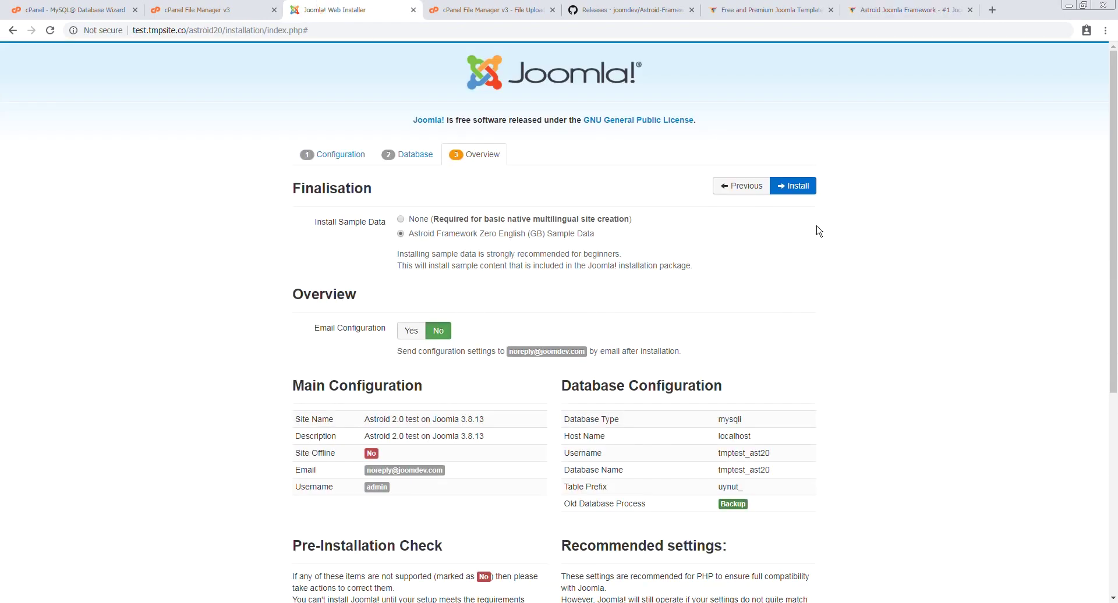
left_click(798, 186)
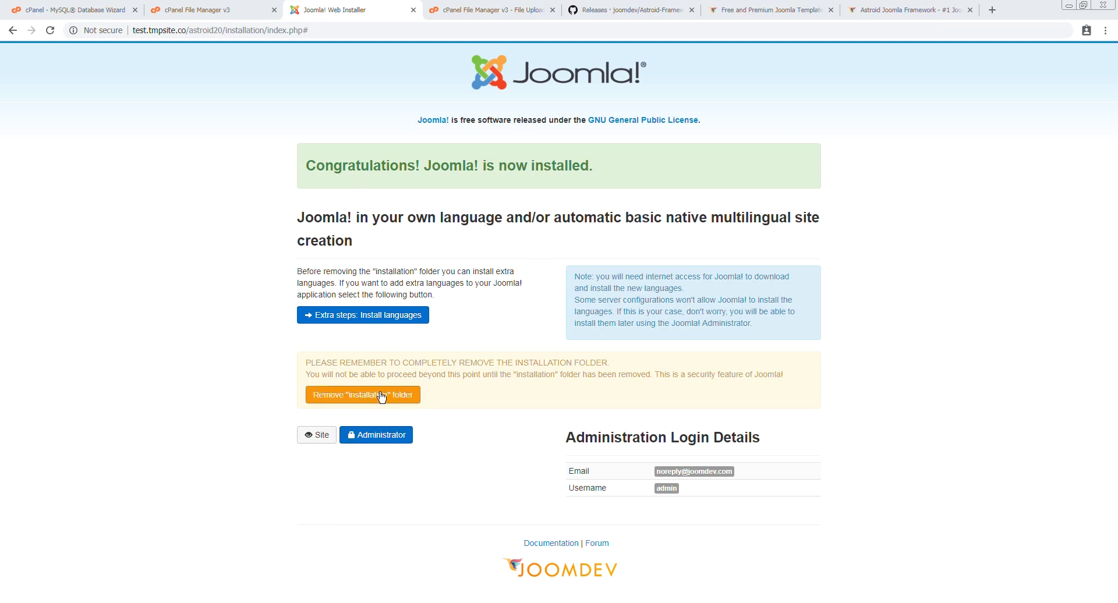
Remove the installation folder from the server once Joomla finishes installing
left_click_drag(307, 357, 561, 402)
left_click(561, 402)
left_click(360, 401)
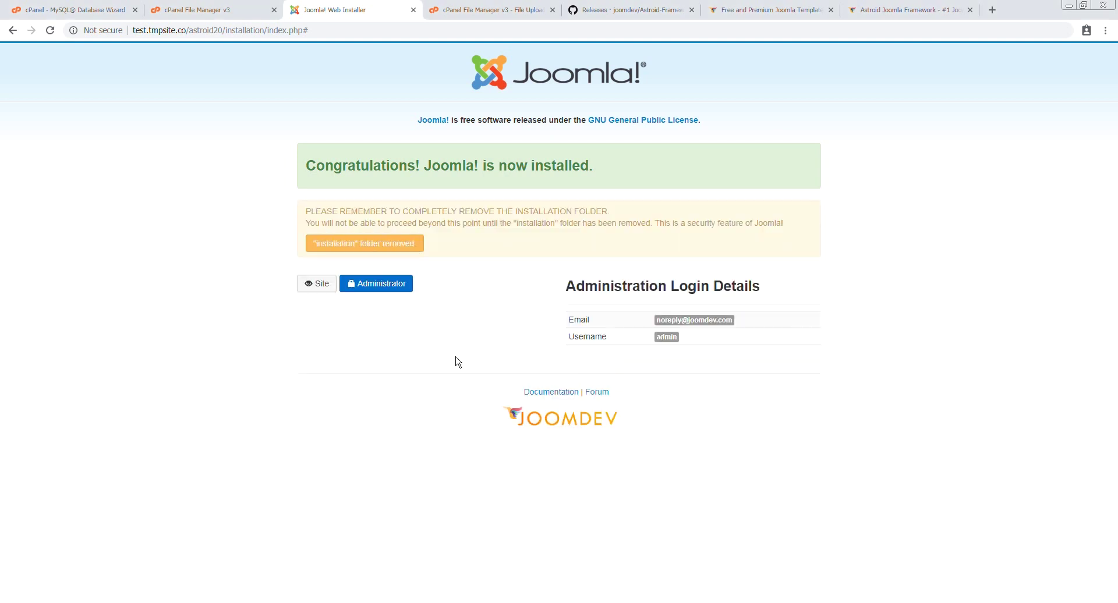
left_click(312, 284)
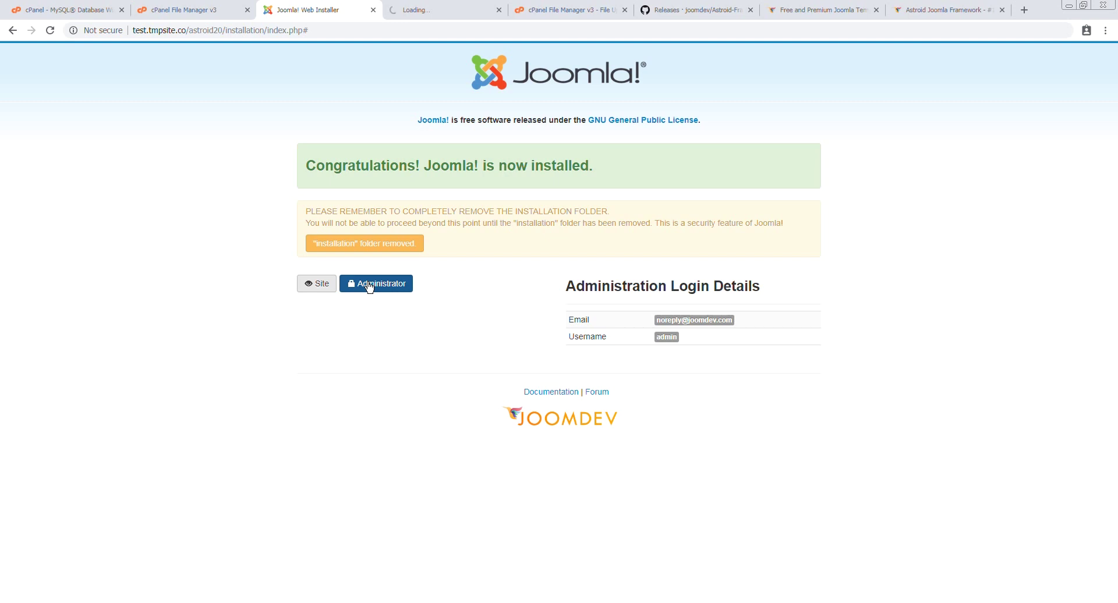
Open the administrator login in a new tab and browse the new Astroid demo frontend
left_click(370, 287)
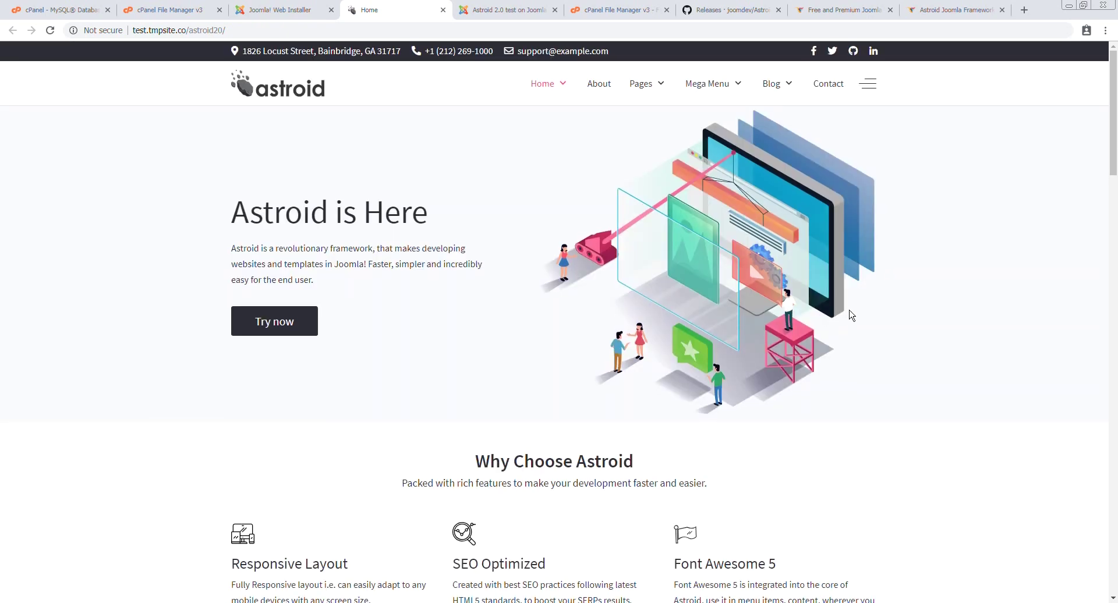
scroll(821, 319, "down", 15)
scroll(881, 381, "down", 6)
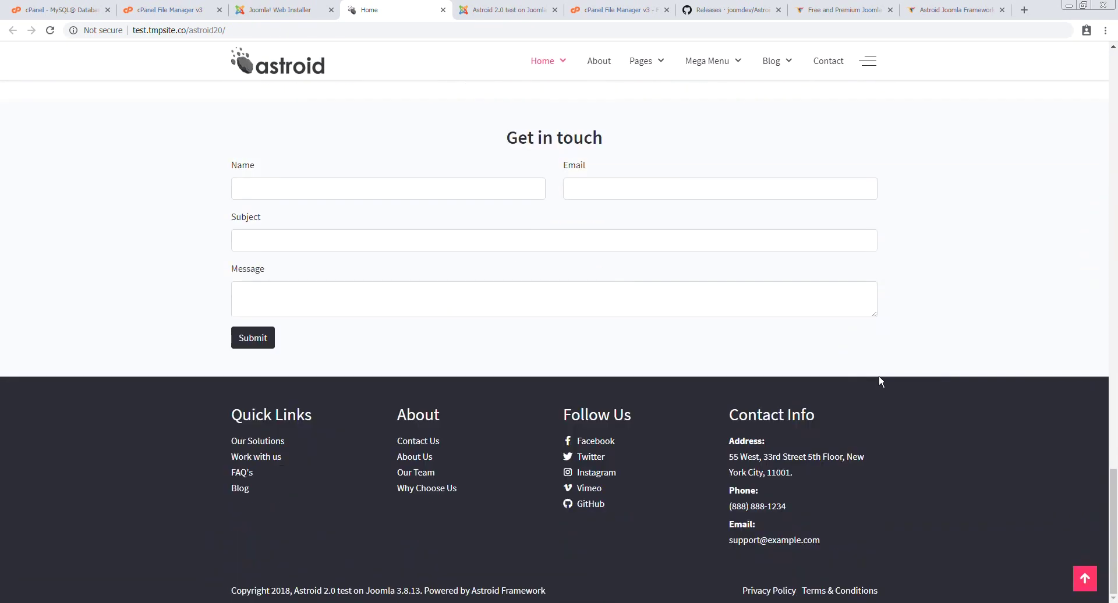
scroll(935, 426, "up", 20)
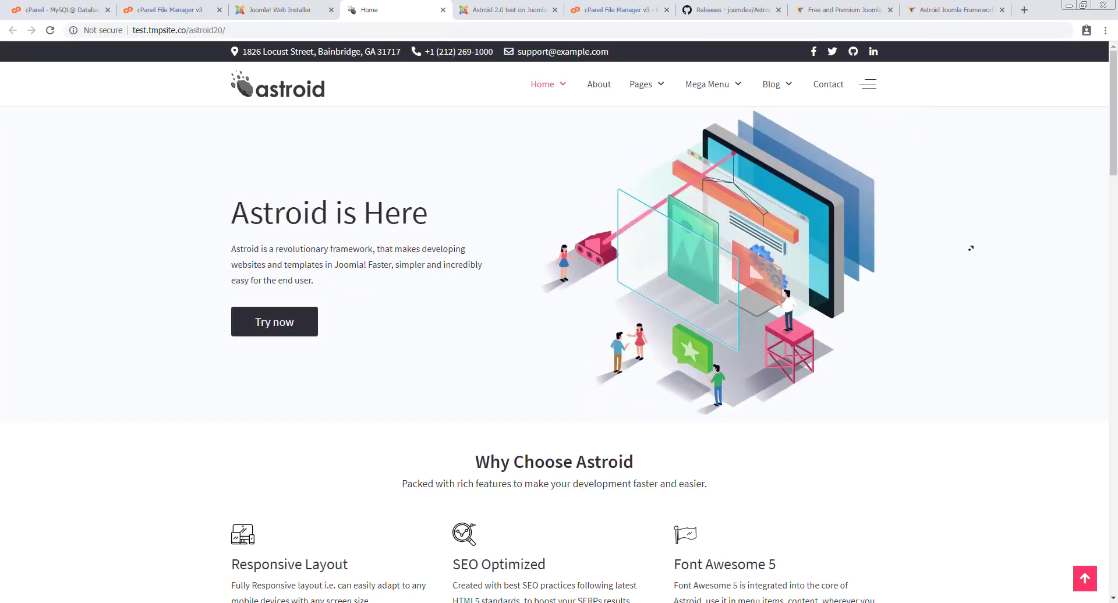
Log in to the Joomla administrator with the admin username and the super user password
left_click(493, 8)
type("admin")
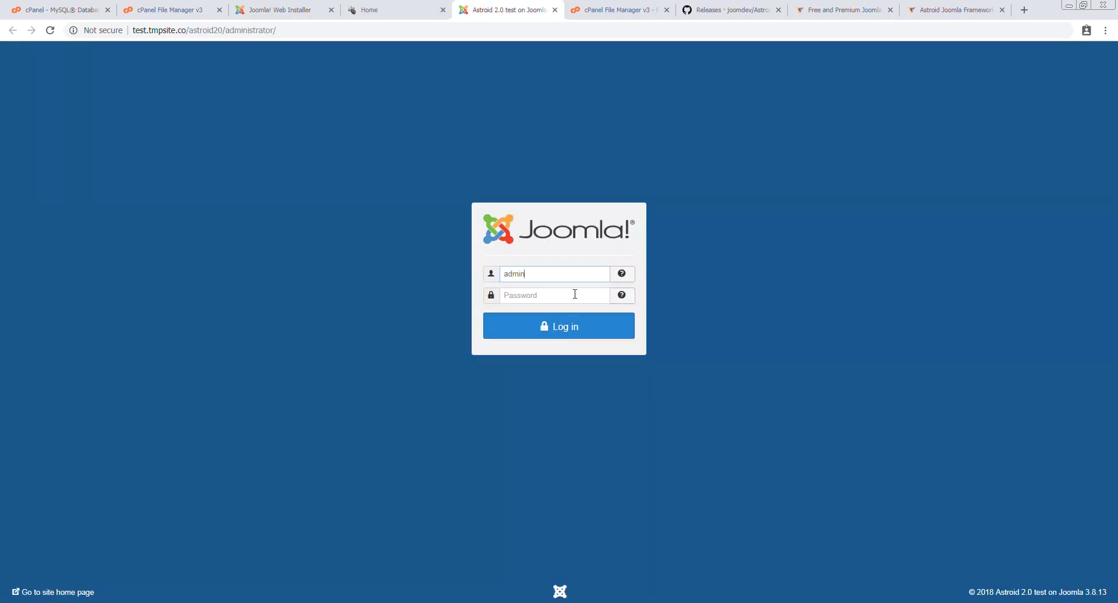
key("Tab")
type("a")
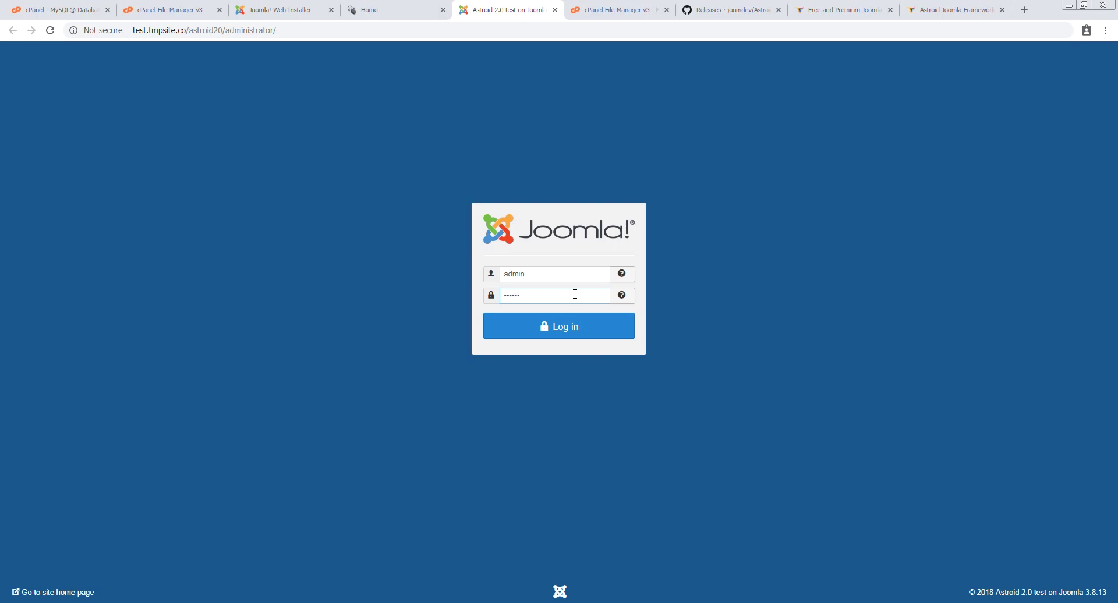
type("••")
key("Return")
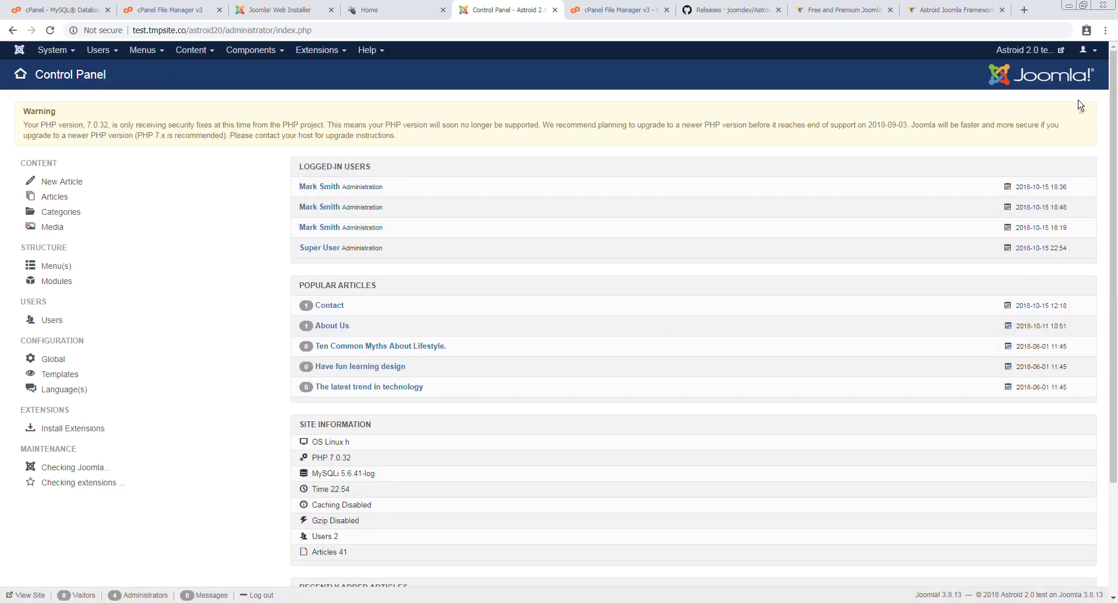
Dismiss the PHP version warning on the Control Panel and check that Joomla reports up to date
left_click(1081, 116)
scroll(274, 353, "down", 2)
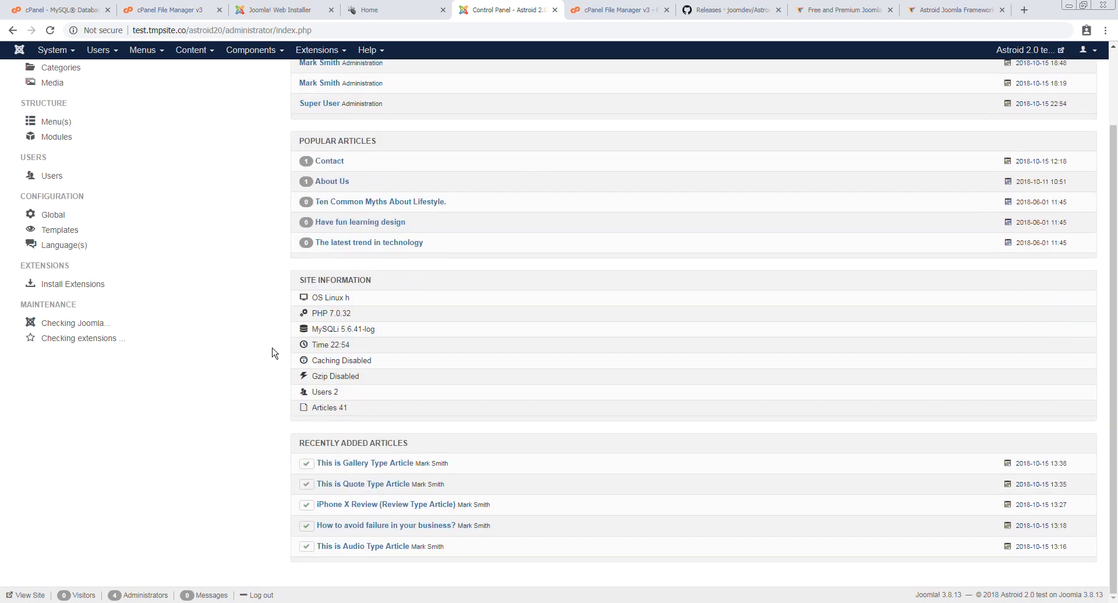
scroll(274, 353, "up", 2)
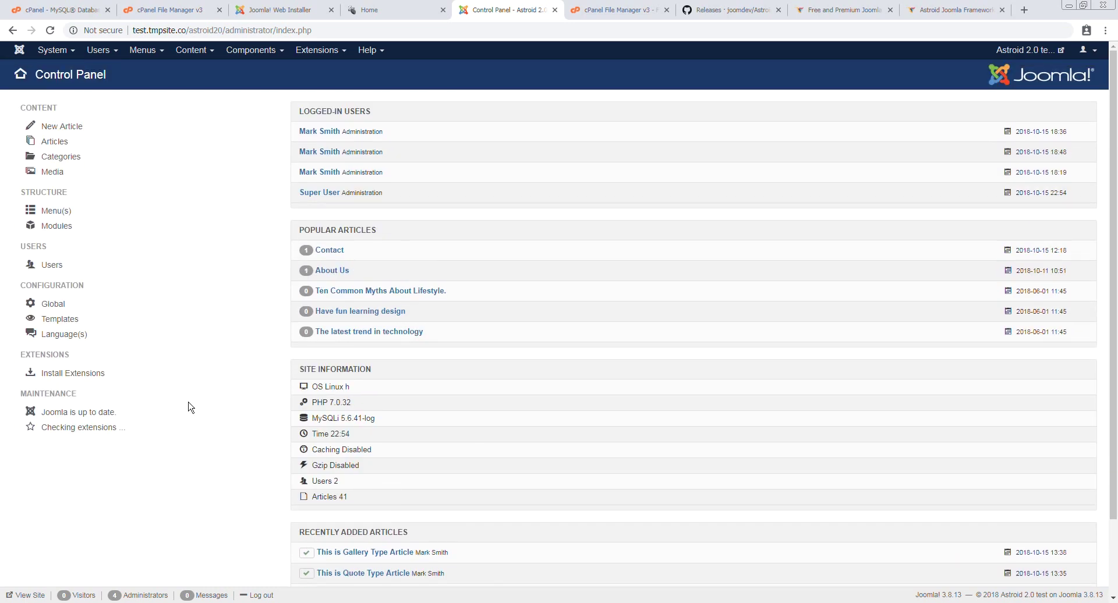